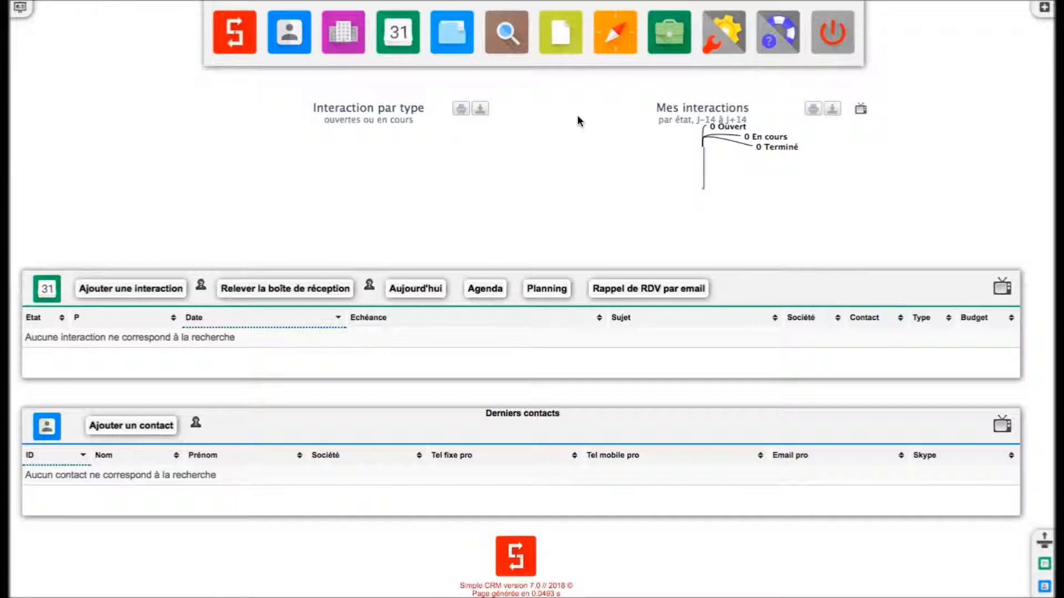
- Open the Admin CRM area to show the admin, user1 and user2 accounts
left_click(724, 46)
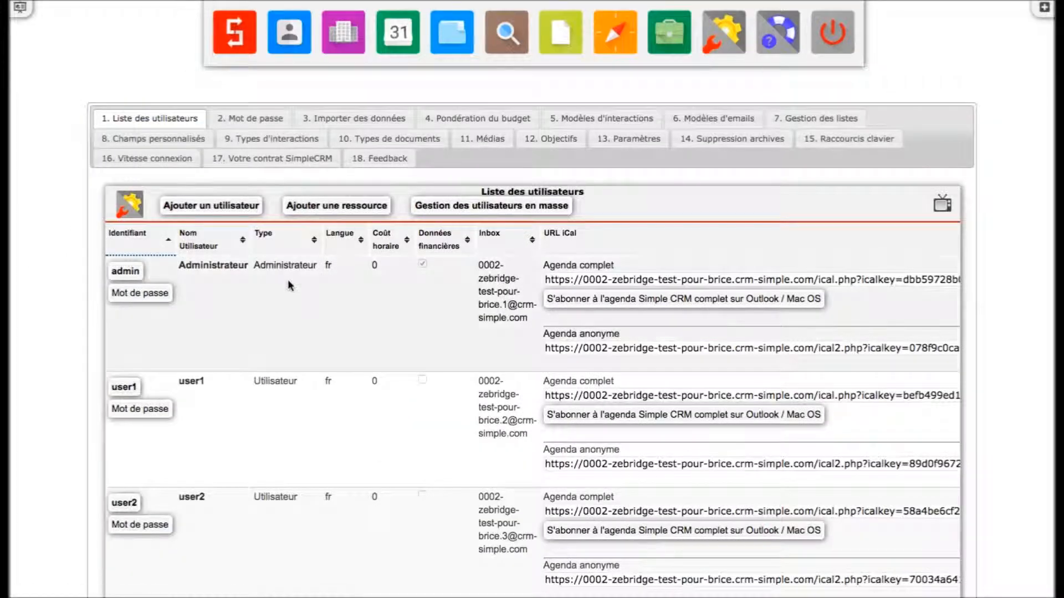
scroll(319, 307, "down", 7)
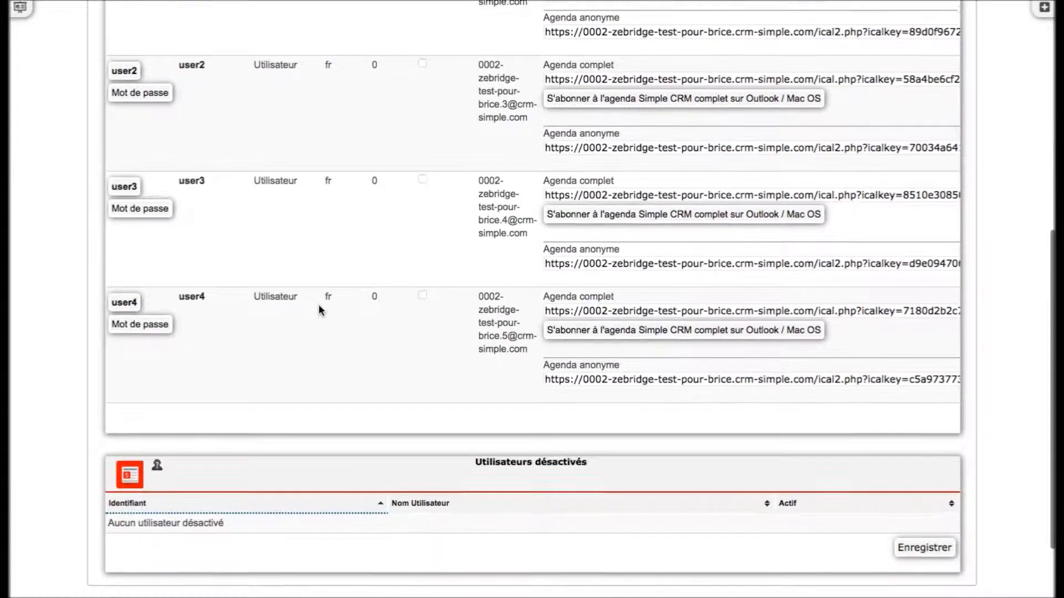
scroll(319, 310, "up", 10)
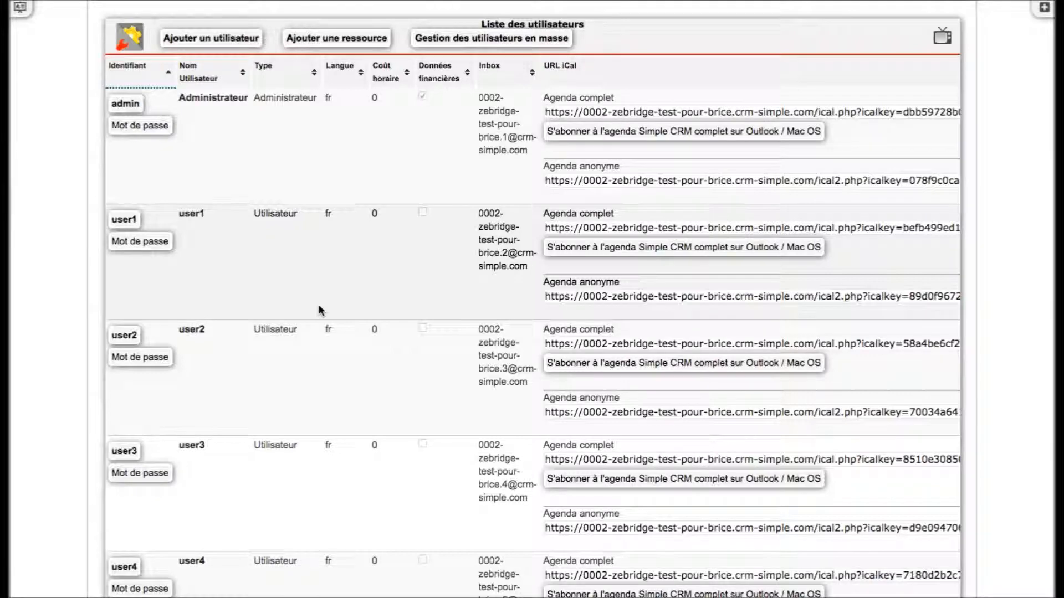
scroll(318, 304, "down", 6)
scroll(319, 310, "up", 3)
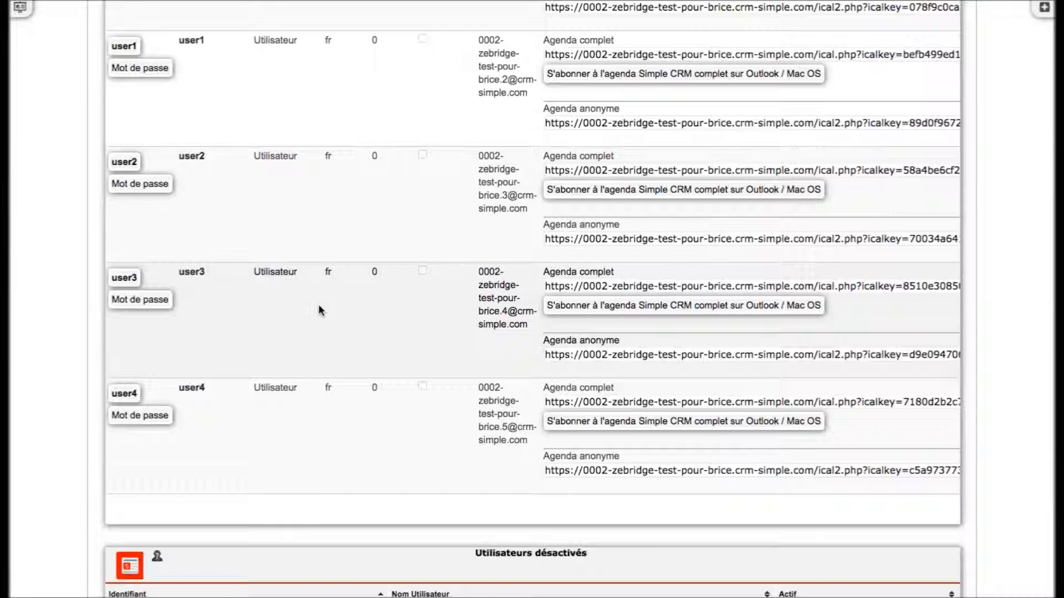
- Deactivate the user4 account from its edit form and confirm the prompt
left_click(123, 395)
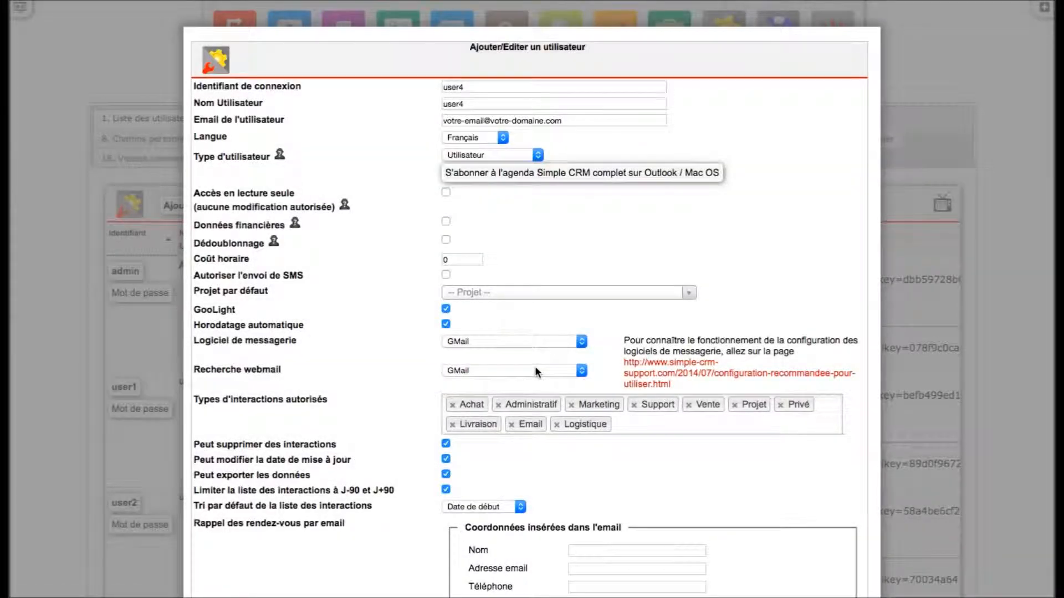
scroll(956, 380, "down", 7)
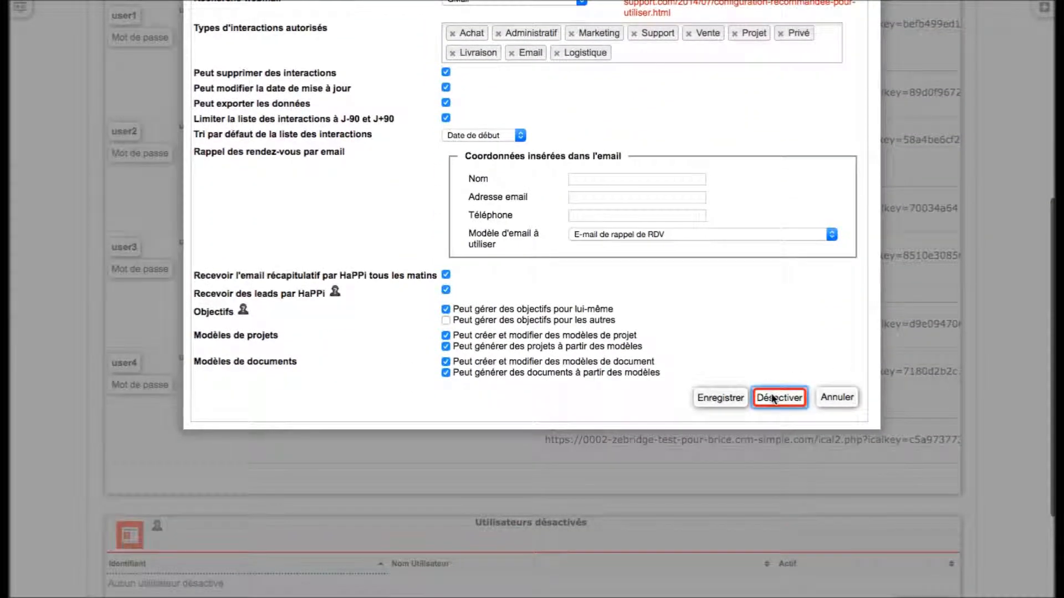
left_click(773, 398)
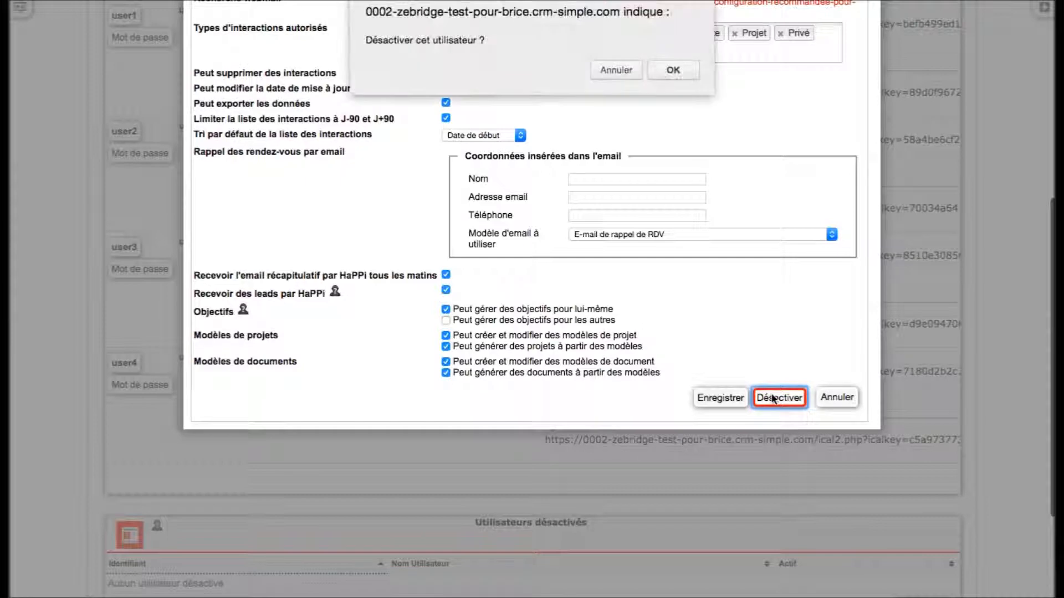
left_click(674, 70)
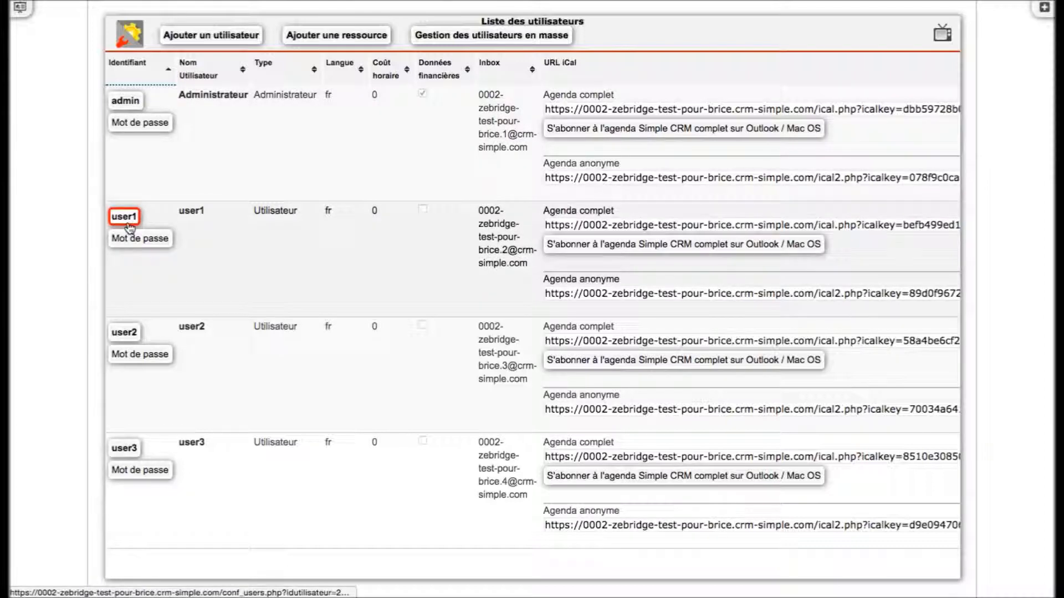
- Open user1 and replace its login identifier with the new employee's login
left_click(128, 224)
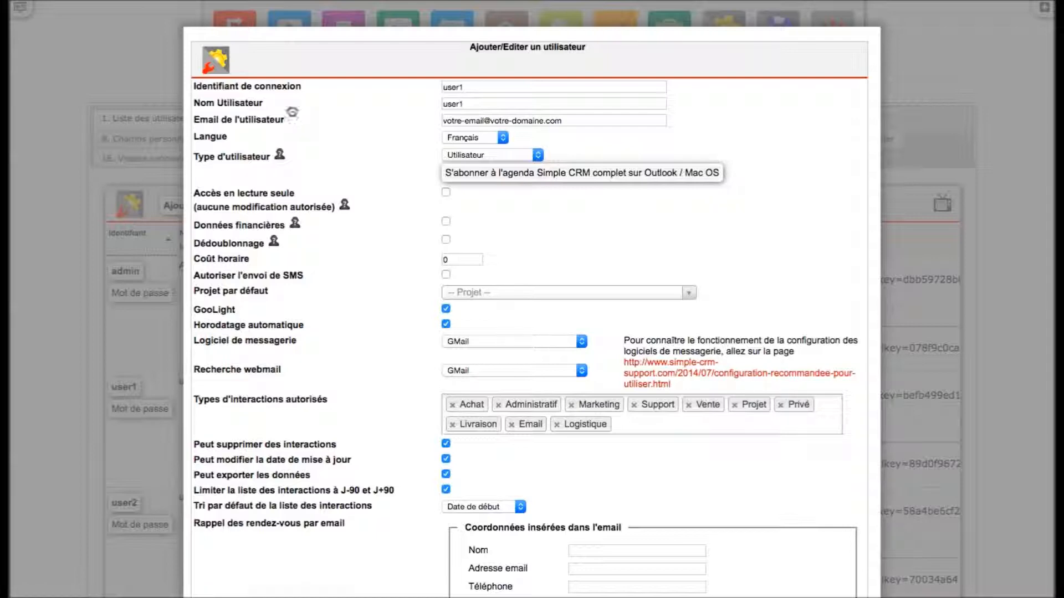
left_click(490, 86)
double_click(490, 87)
key("BackSpace")
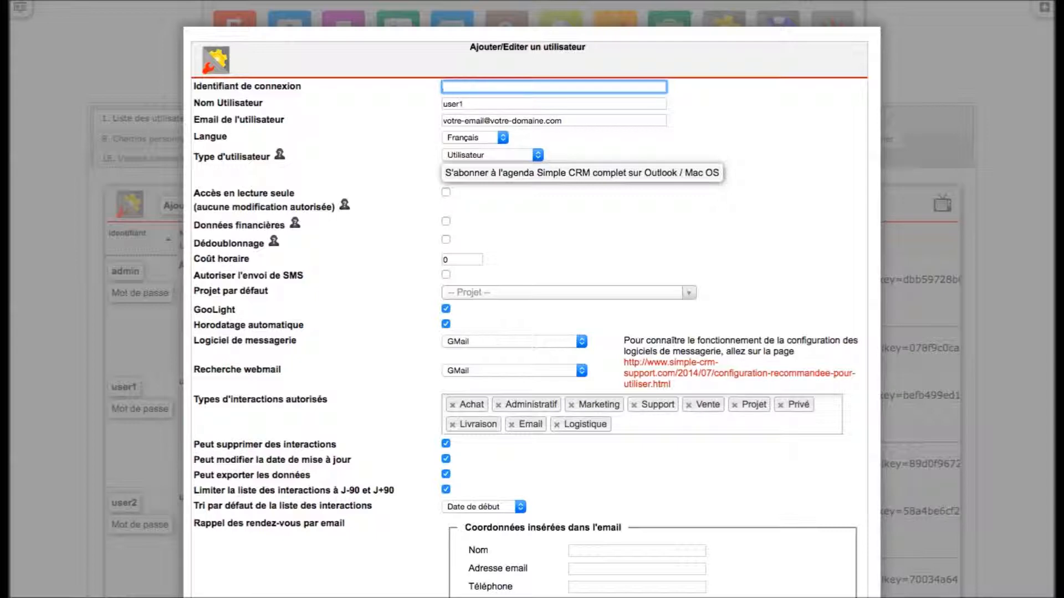
type("emilie")
- Replace the Nom Utilisateur field with the new employee's full name
key("Tab")
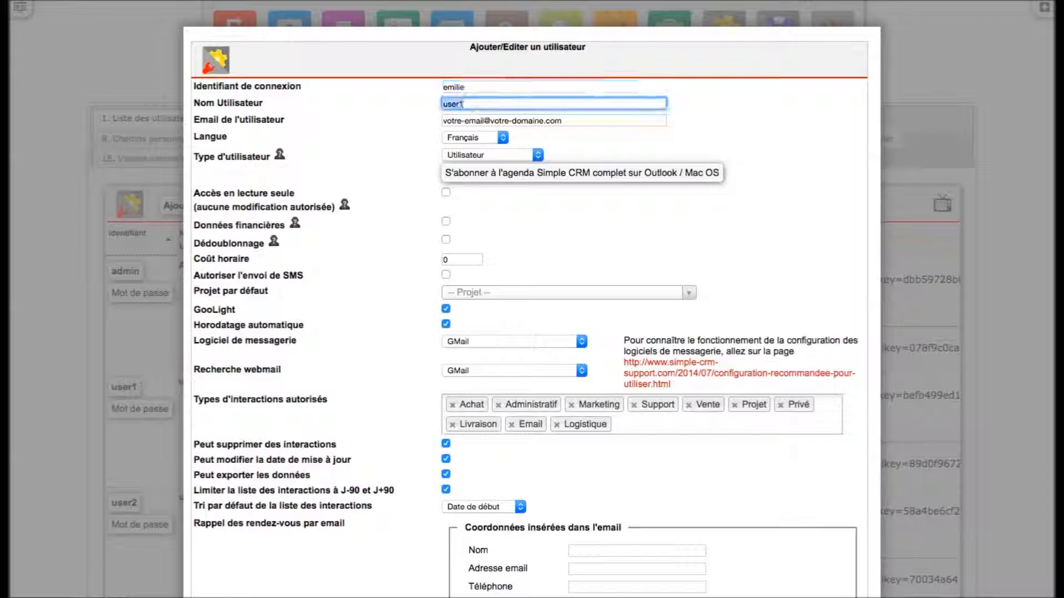
type("emil")
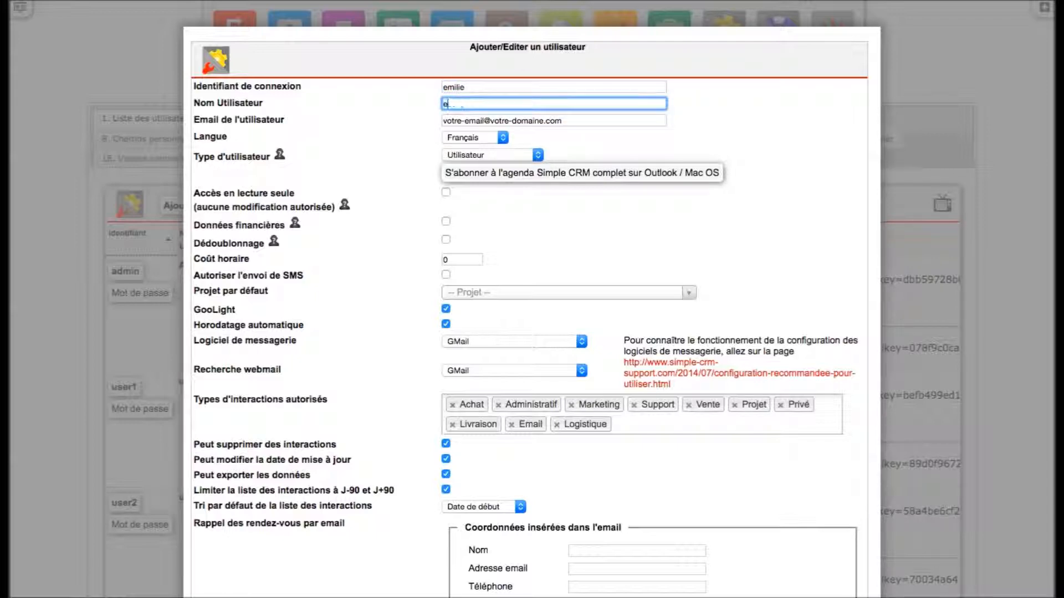
key("BackSpace")
key("BackSpace")
key("BackSpace")
key("BackSpace")
- Keep Français as the language and bring up the Type d'utilisateur choices
left_click(493, 135)
left_click(494, 135)
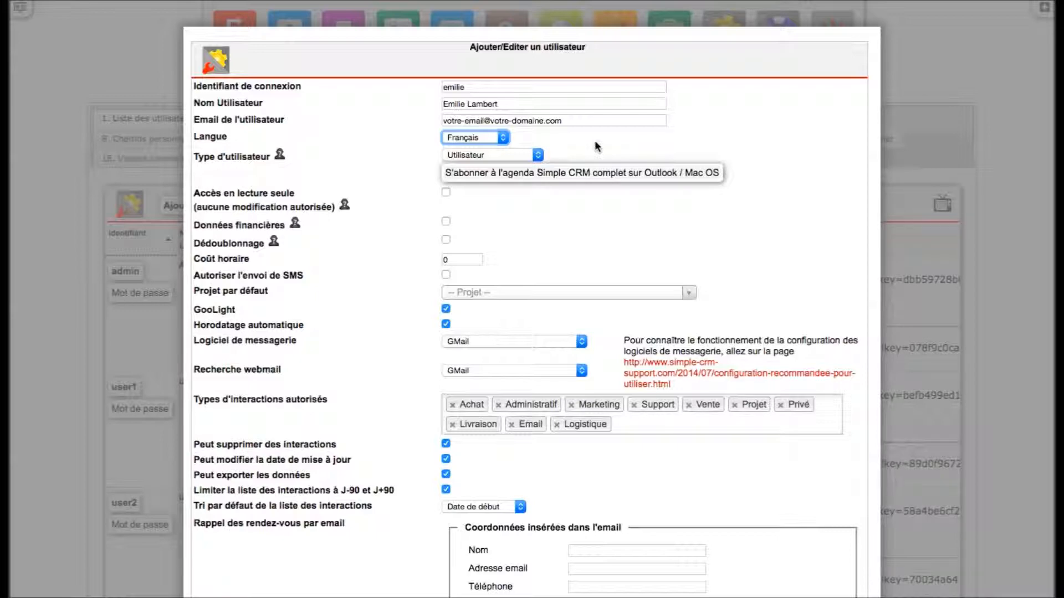
left_click(588, 147)
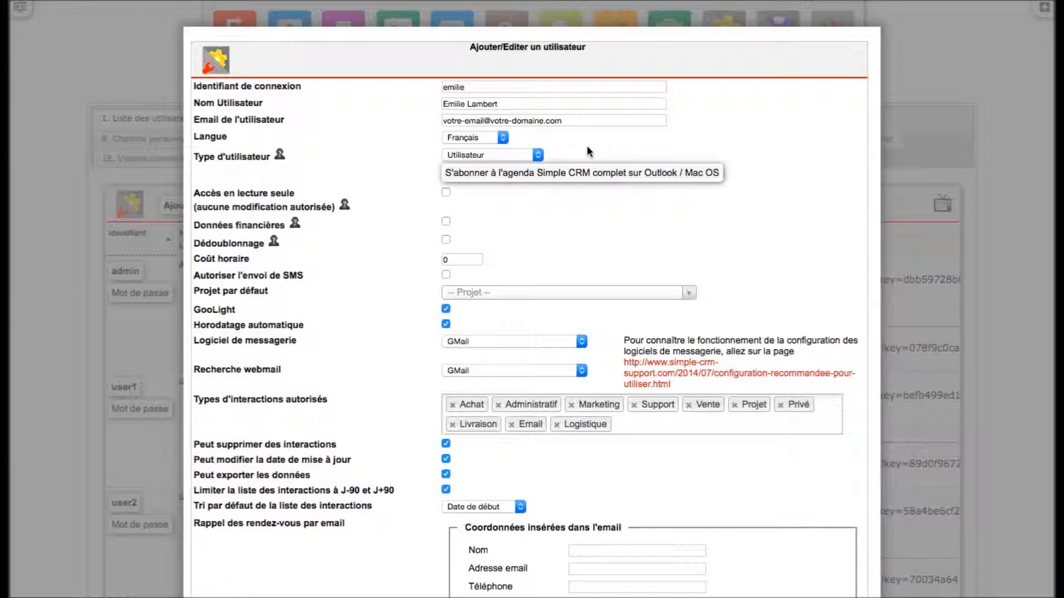
left_click(529, 152)
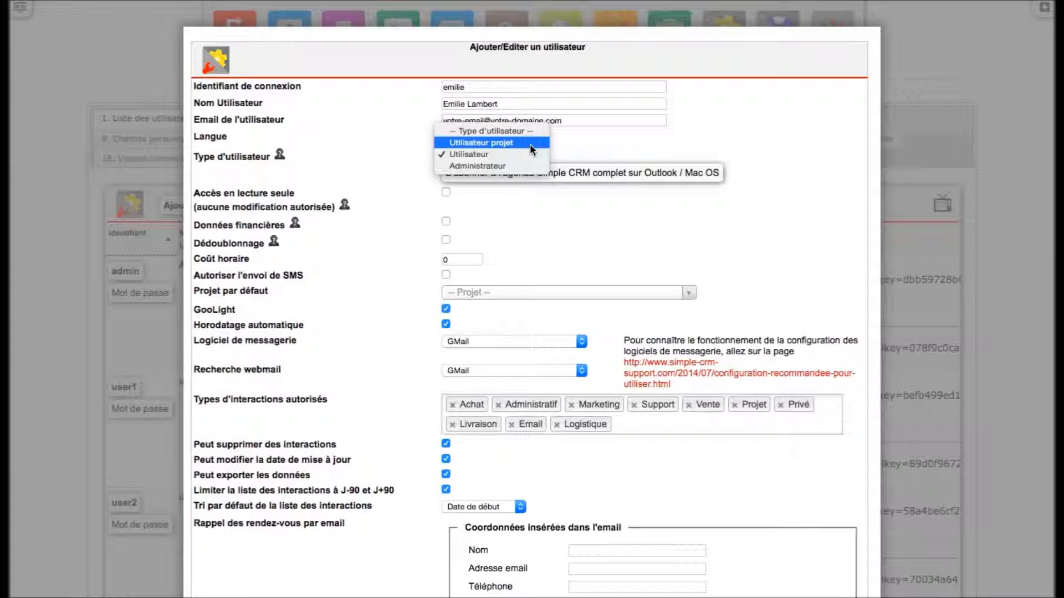
- Leave the user type as Utilisateur and close the type list
left_click(620, 143)
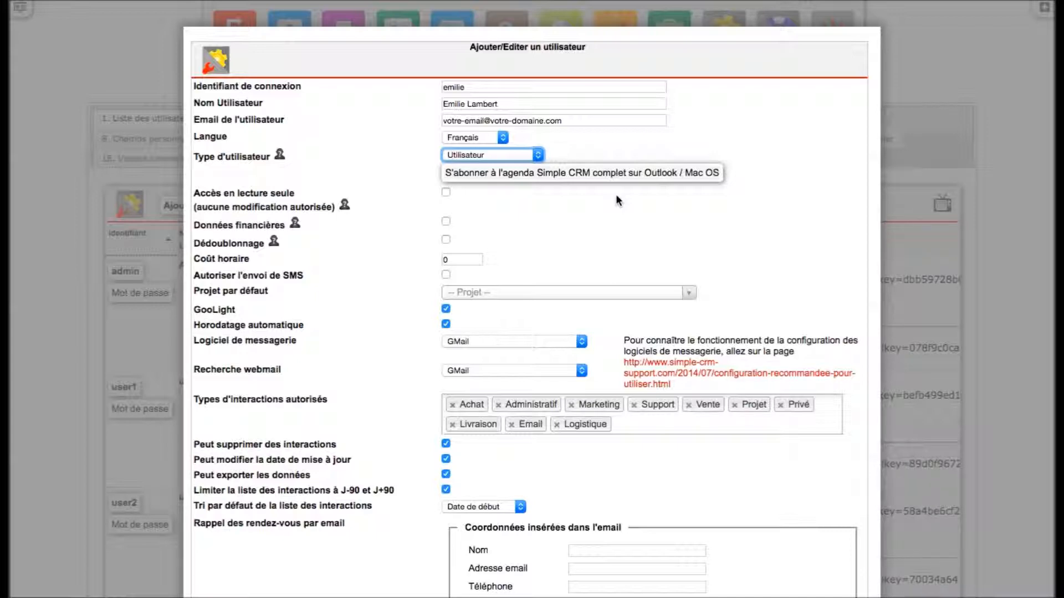
left_click(616, 195)
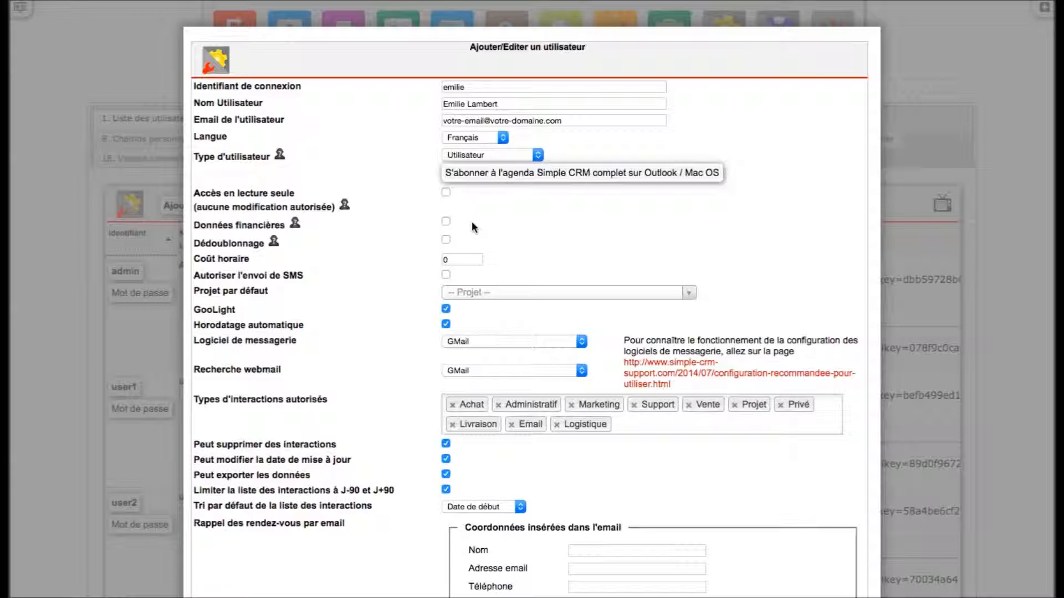
- Scroll down the user form toward the allowed interaction types
scroll(951, 316, "down", 5)
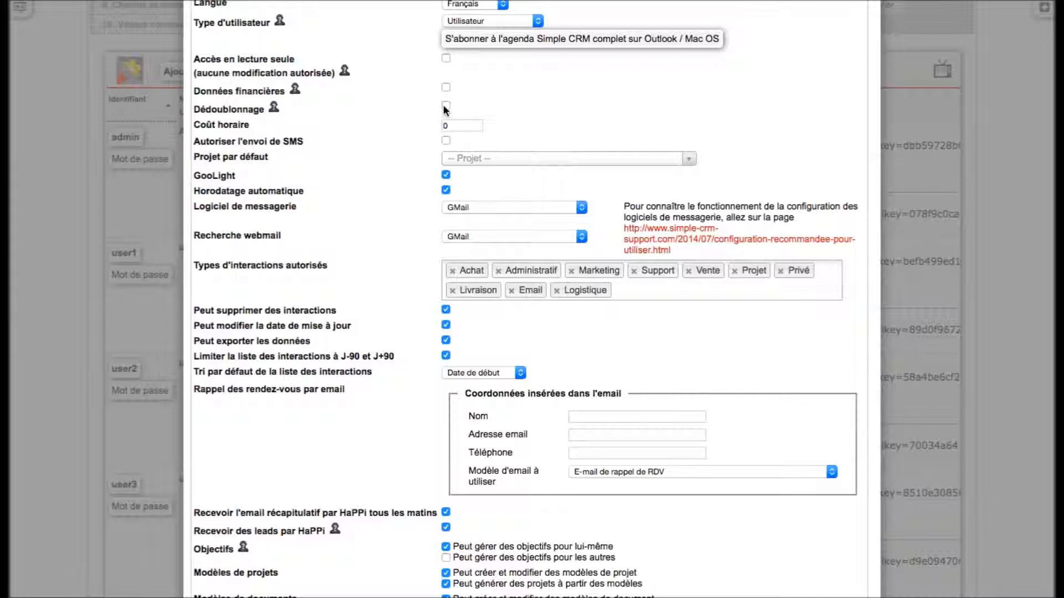
left_click(452, 126)
scroll(964, 259, "down", 3)
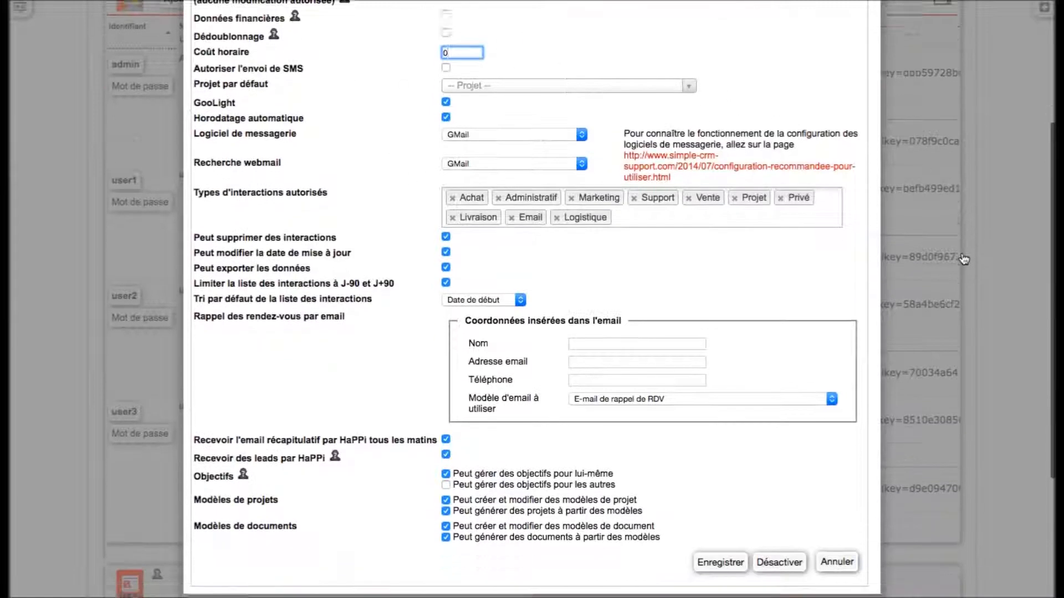
scroll(964, 259, "down", 2)
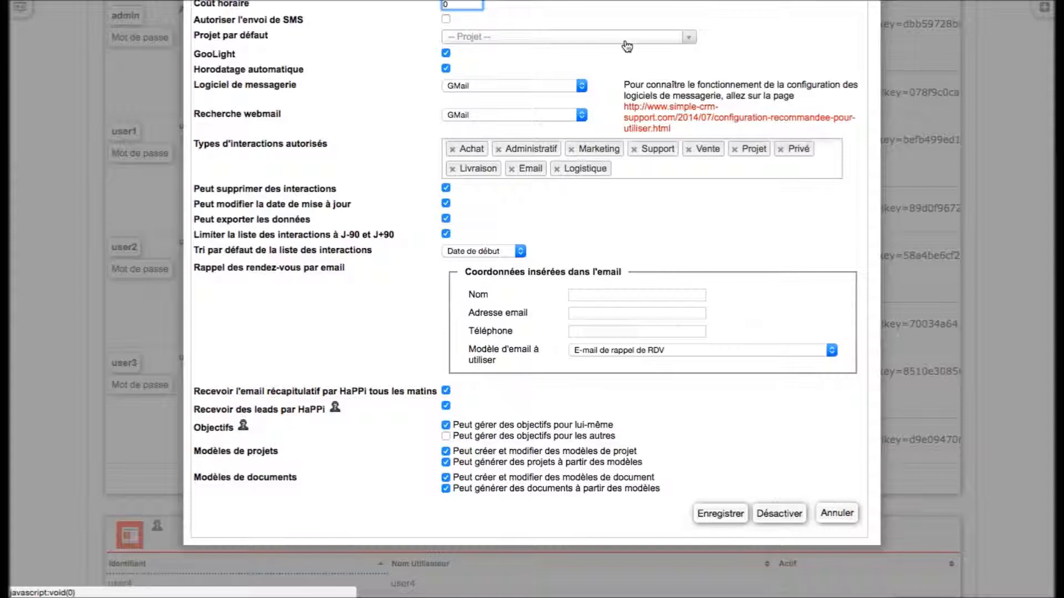
scroll(919, 109, "up", 10)
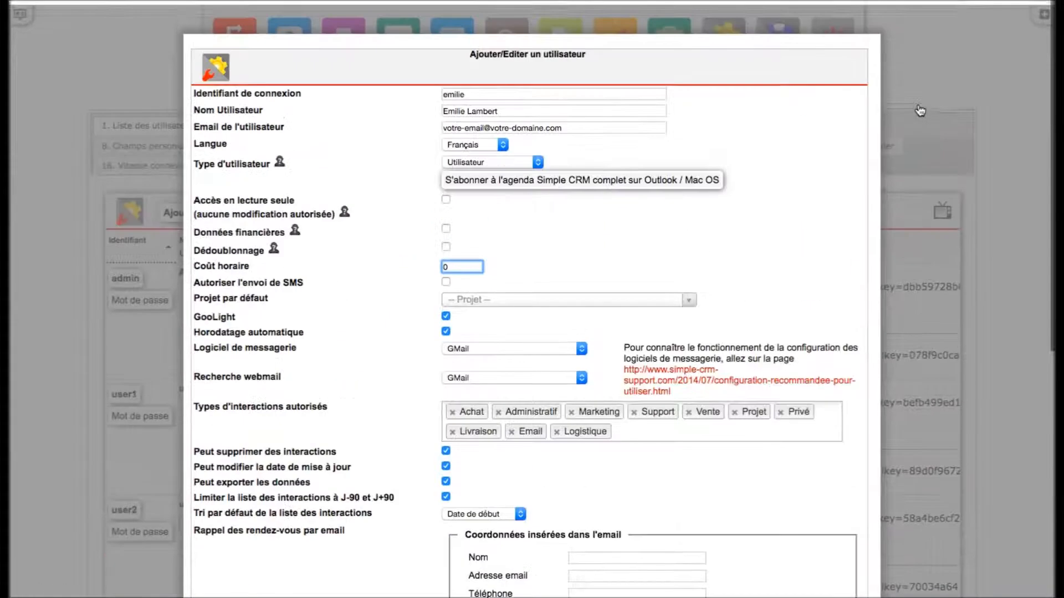
scroll(920, 110, "down", 2)
left_click(508, 117)
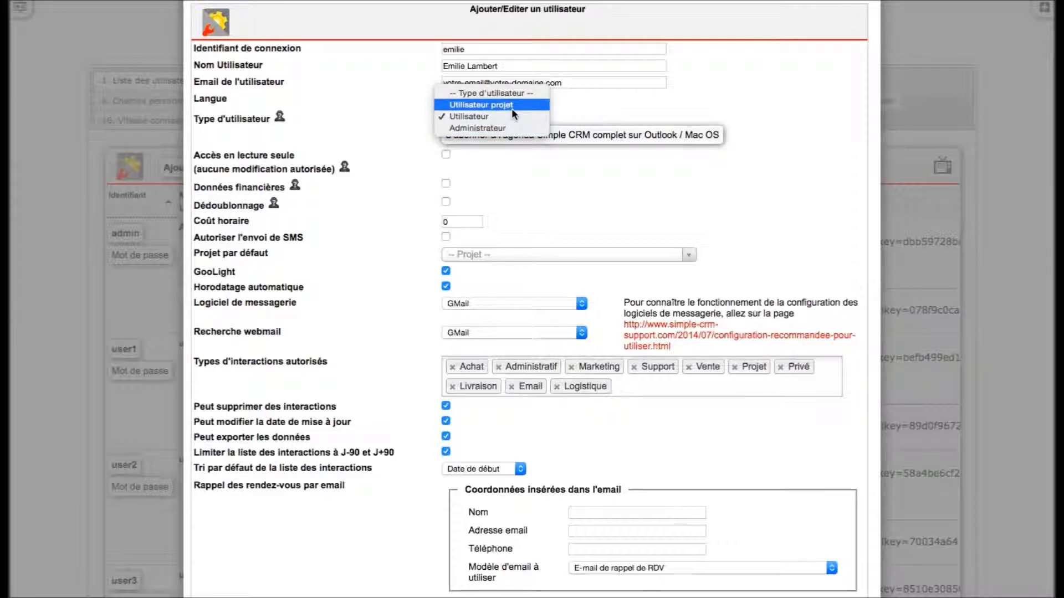
left_click(790, 214)
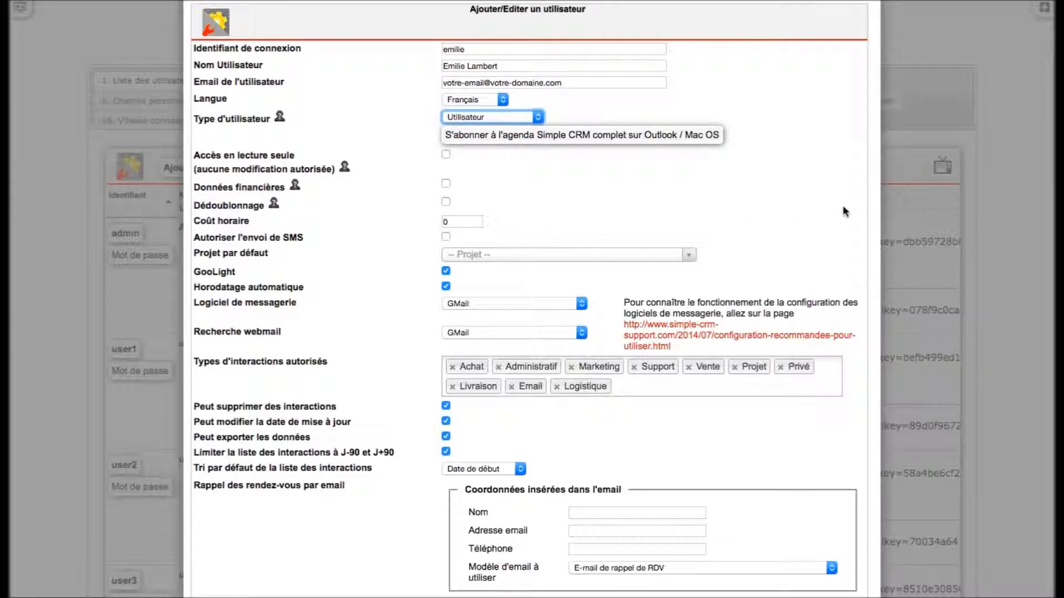
scroll(950, 269, "down", 5)
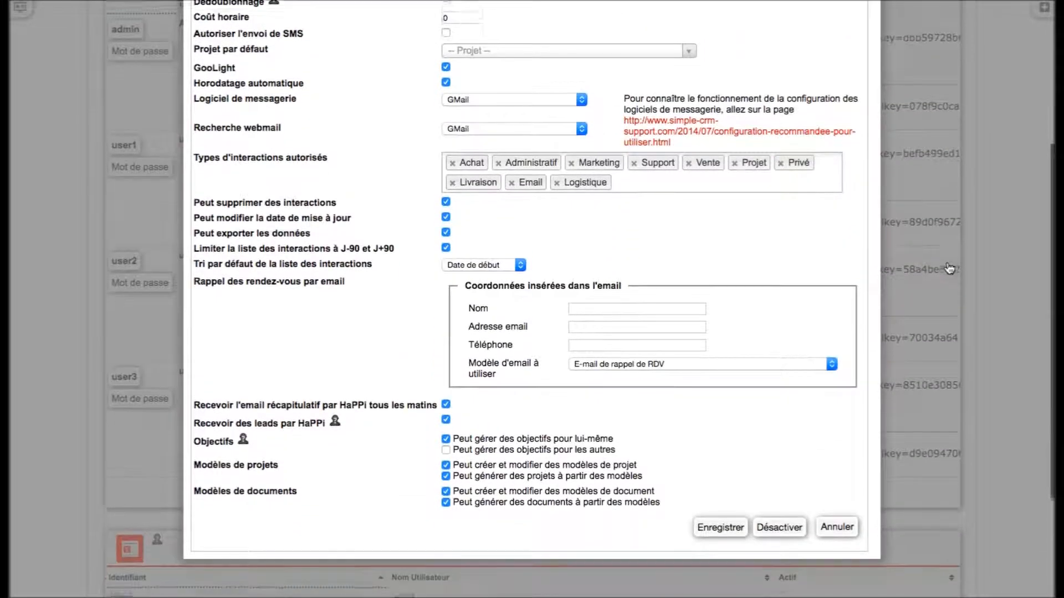
scroll(949, 269, "down", 1)
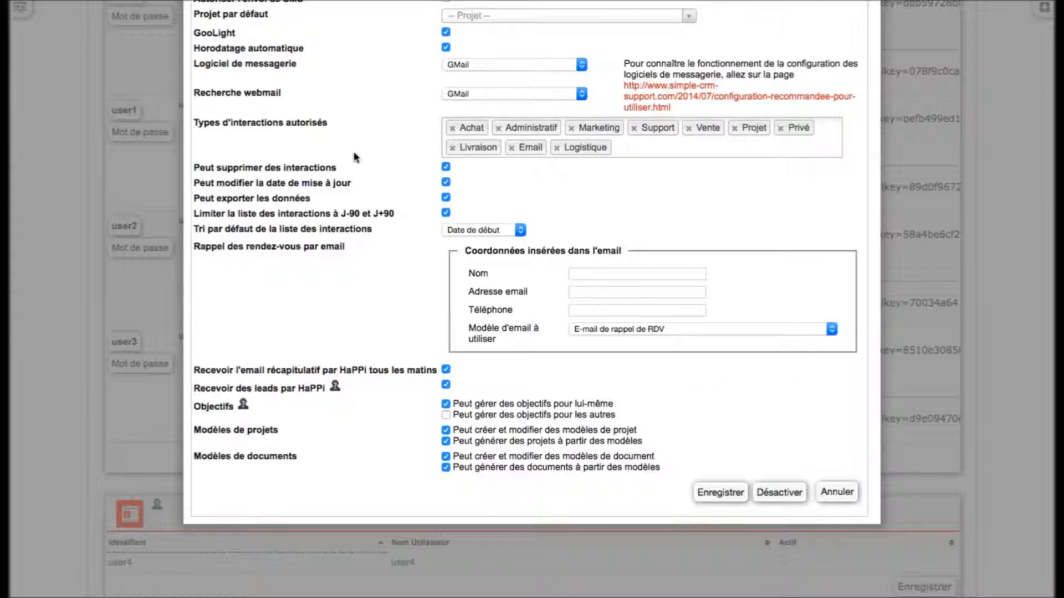
- Select part of the GooLight label text and dismiss its lookup menu
left_click_drag(236, 33, 193, 37)
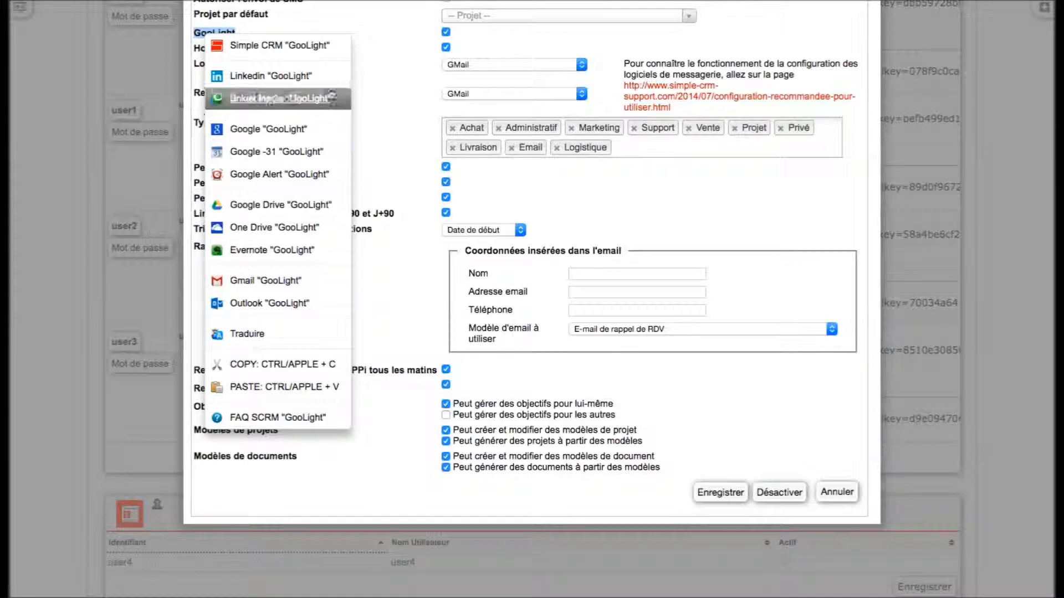
left_click(389, 88)
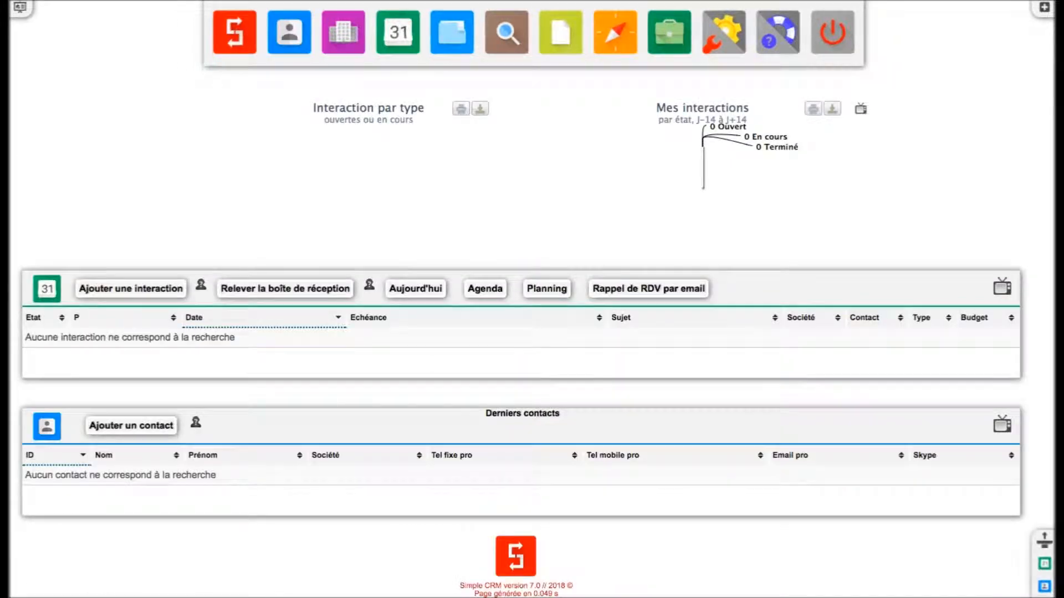
- Add an interaction: type Achat - 1 - Prise de contact, media Téléphone - appel sortant - tentative 01 - échec
left_click(145, 292)
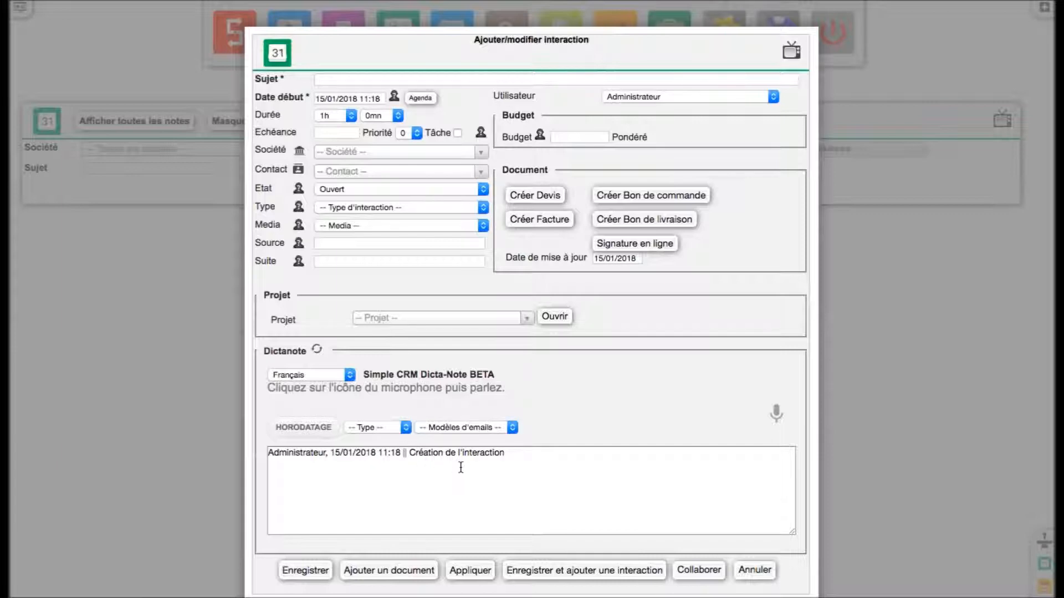
left_click(409, 212)
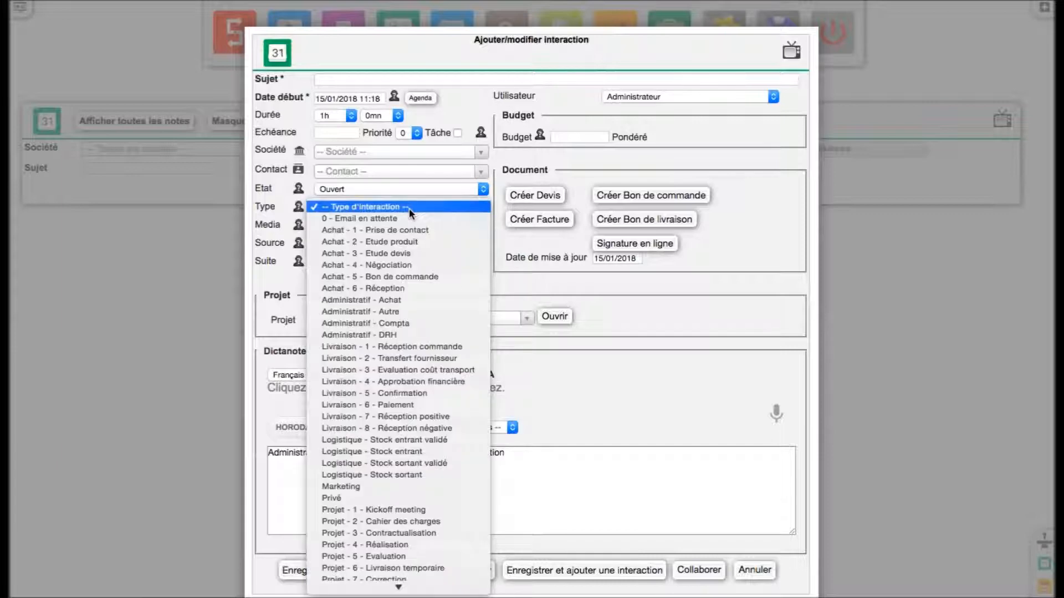
left_click(410, 233)
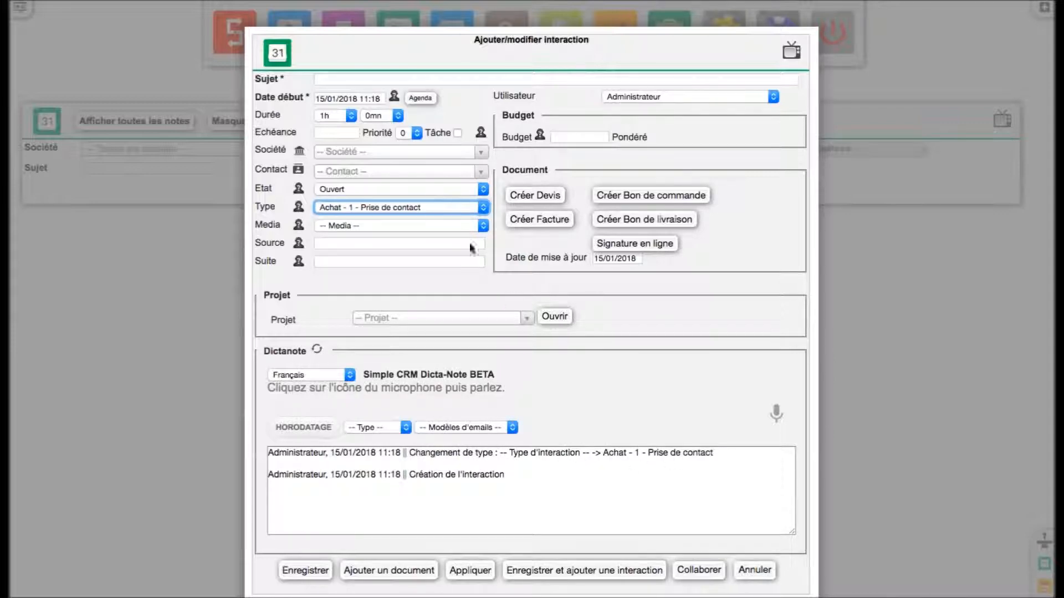
left_click(419, 227)
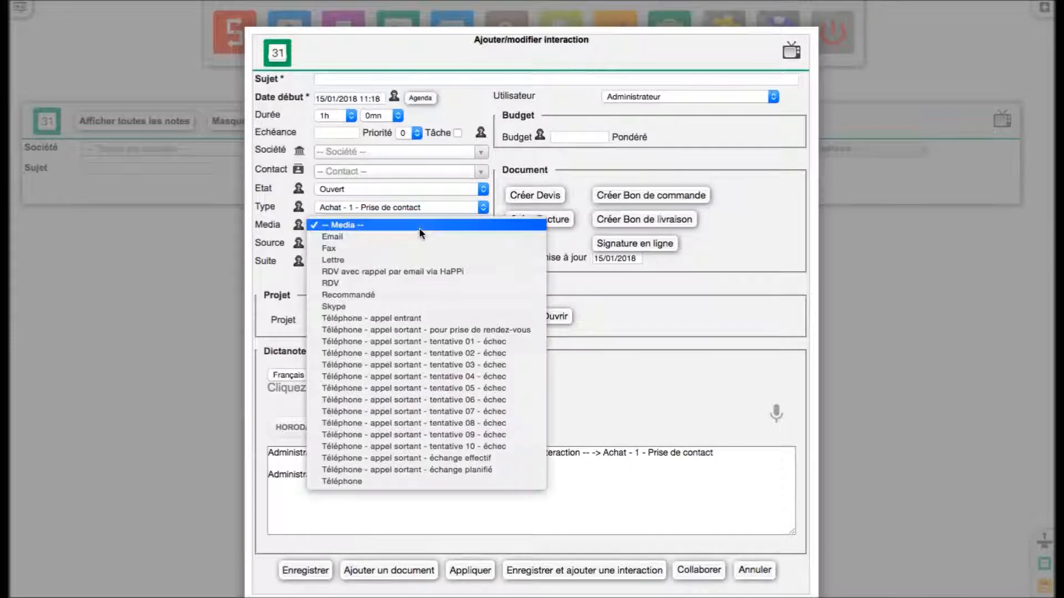
left_click(426, 341)
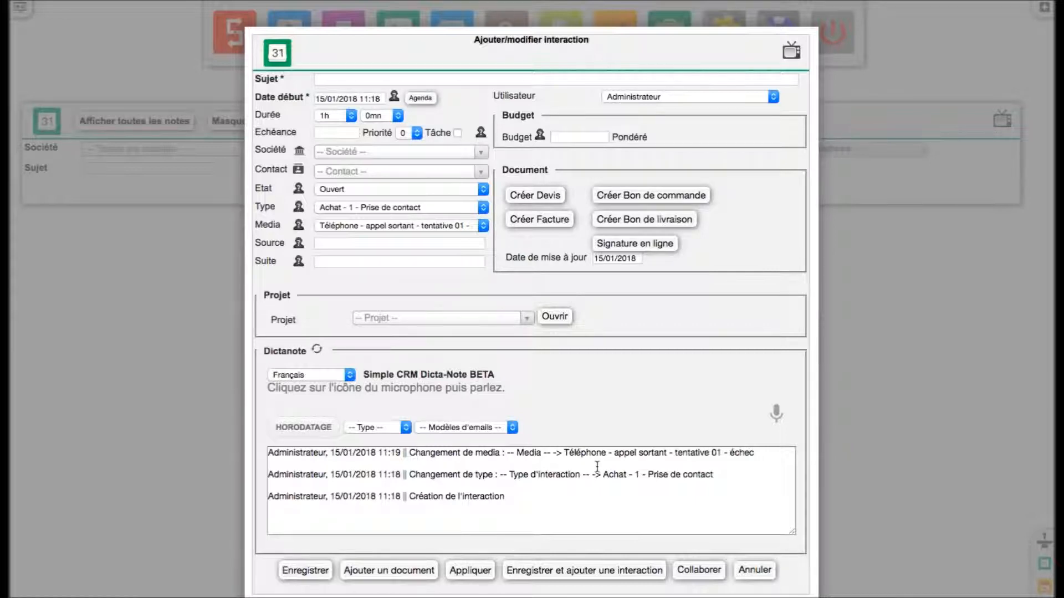
scroll(1002, 345, "down", 5)
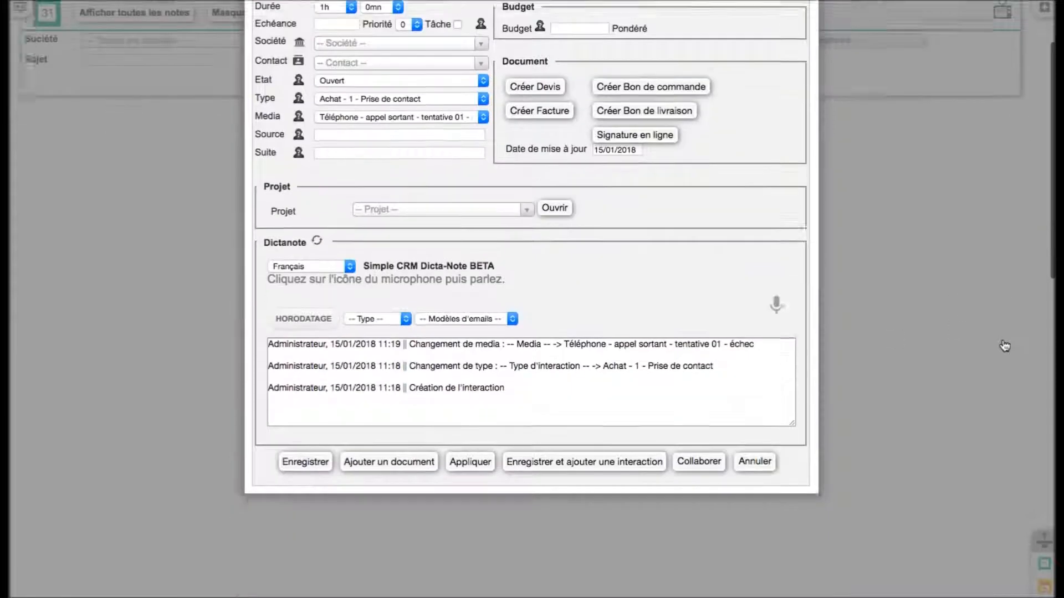
- Make the Dictanote taller, insert a HORODATAGE timestamp and type test text after it
left_click_drag(793, 276, 787, 390)
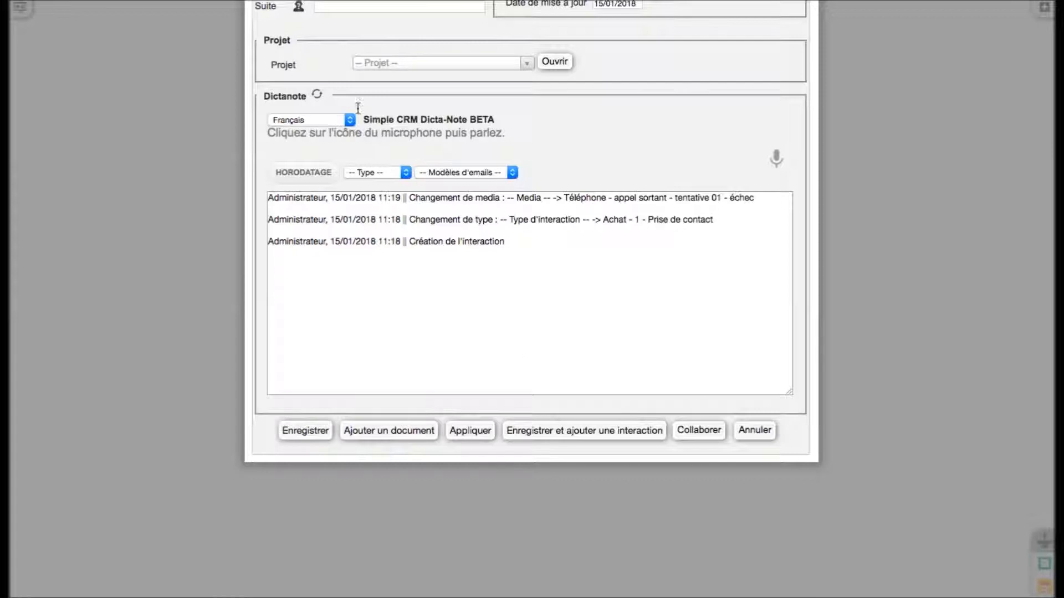
left_click(311, 172)
left_click(497, 201)
type("smrgymquhrgmqrhgqhglhzglùihqzrglihqr=lghq=zlrgh")
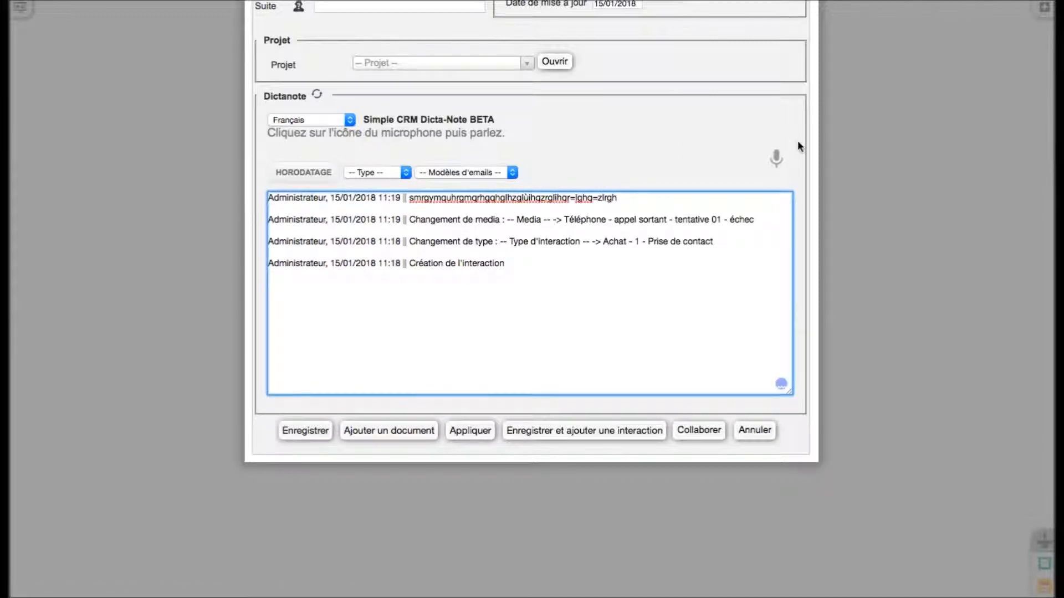
scroll(890, 164, "up", 5)
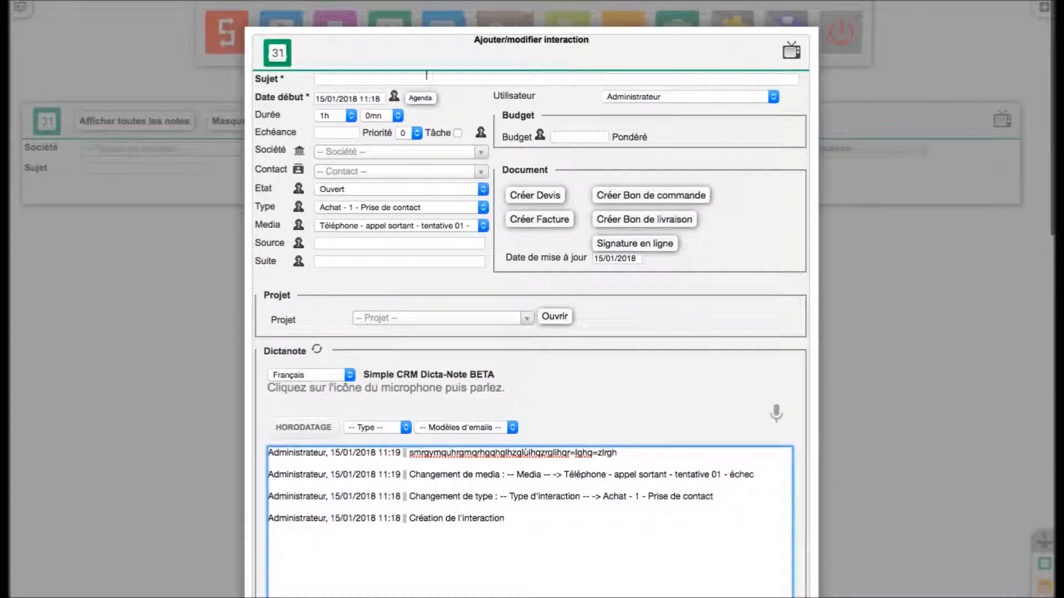
- Set the start date to 4 September 2018, then cancel the interaction without saving
left_click(341, 101)
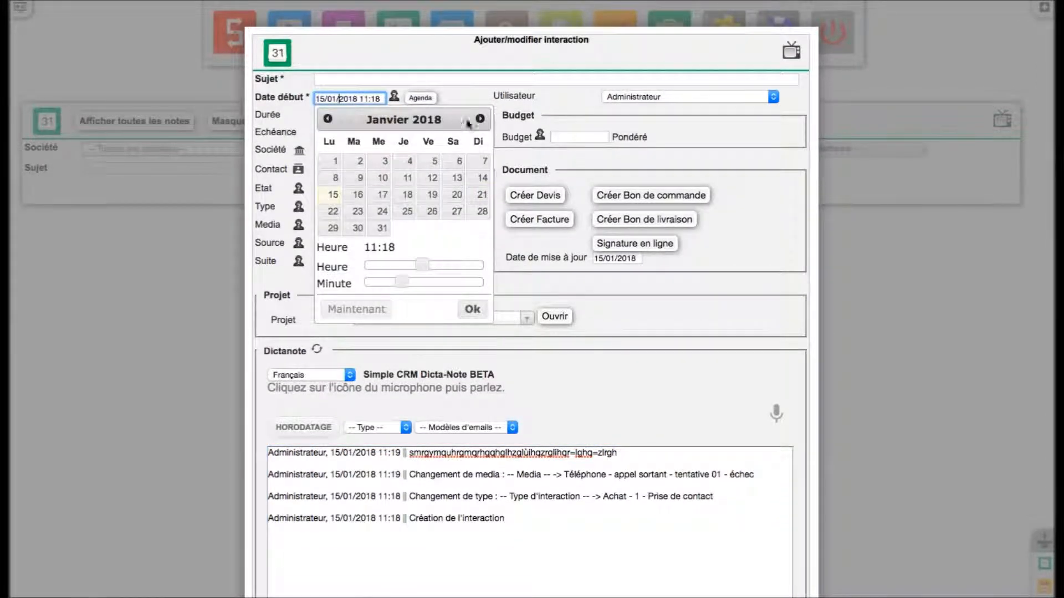
left_click(483, 124)
left_click(483, 124)
left_click(483, 124)
left_click(483, 124)
left_click(484, 124)
left_click(483, 124)
left_click(483, 124)
left_click(483, 124)
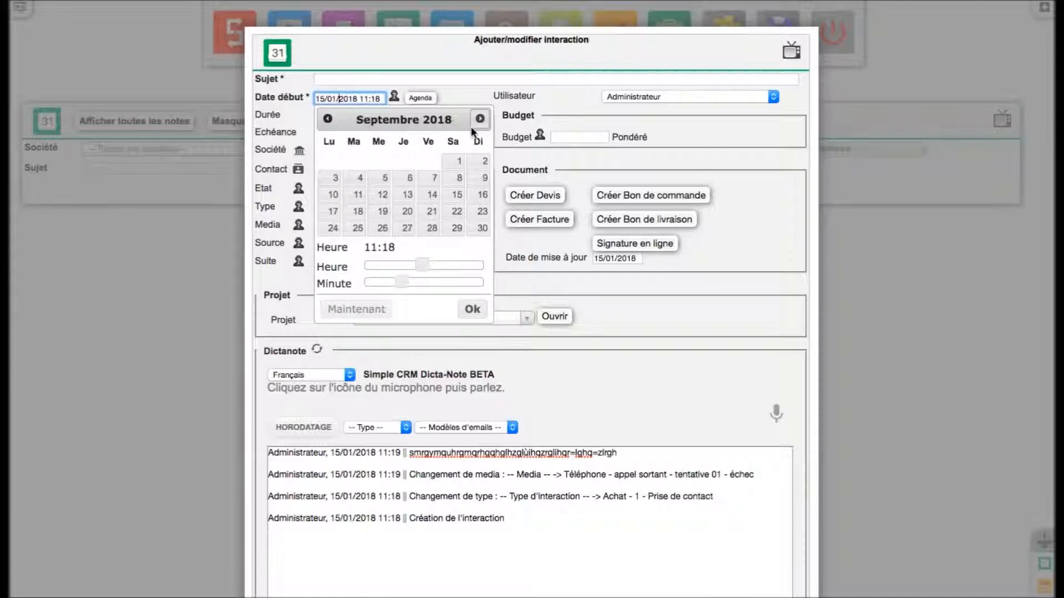
left_click(354, 178)
left_click(657, 289)
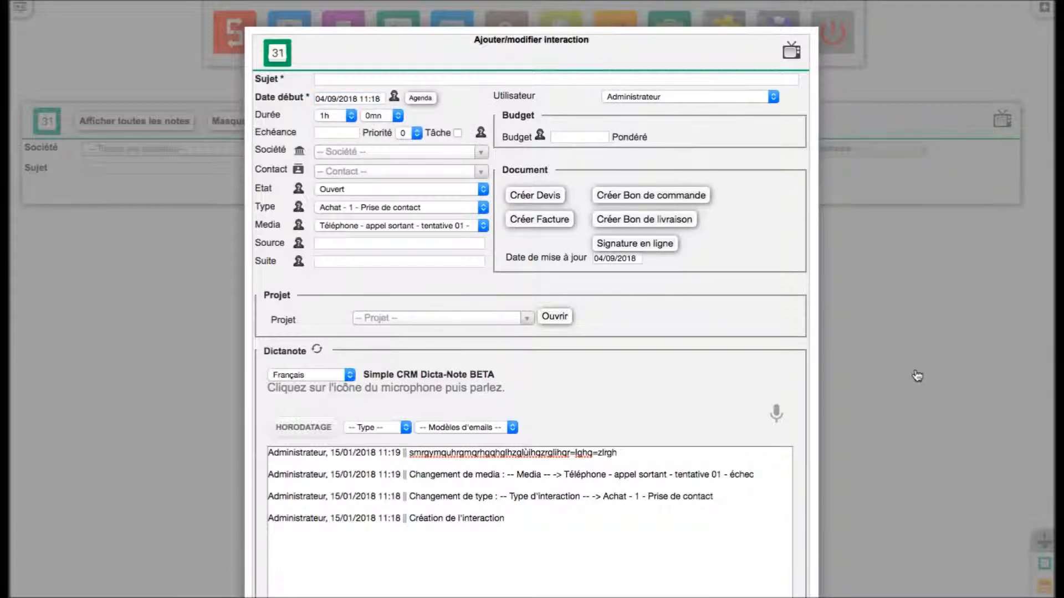
scroll(942, 381, "down", 3)
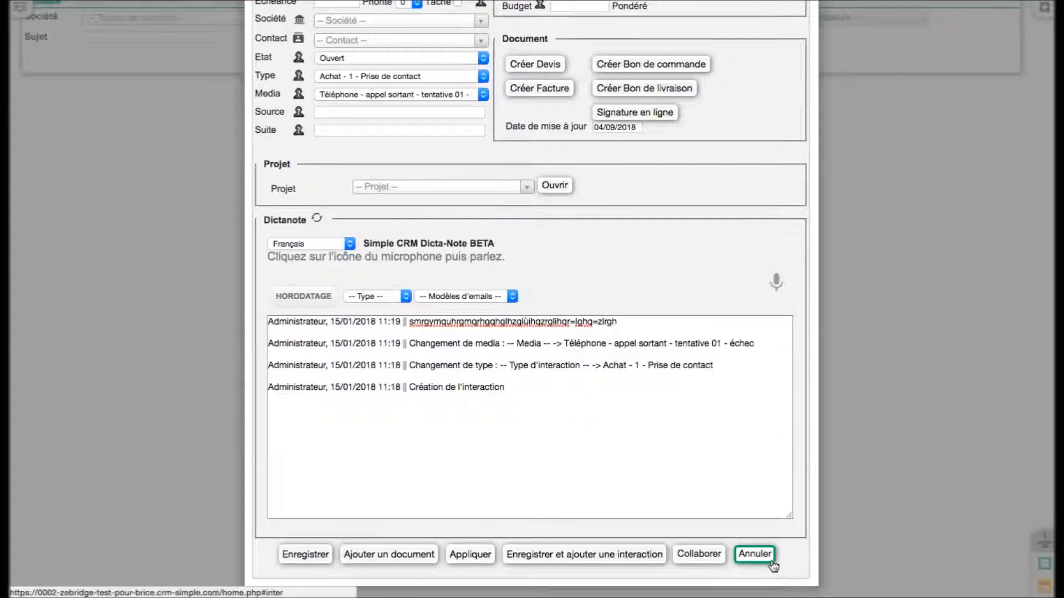
left_click(755, 554)
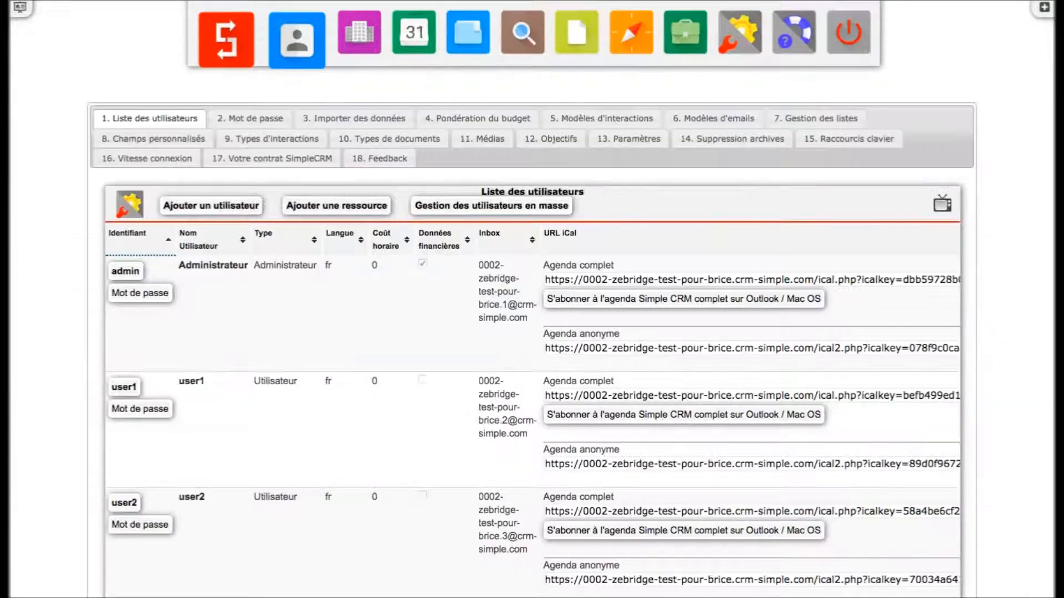
- Open user1's entry from the user list in the Ajouter/Editer un utilisateur form
scroll(247, 305, "down", 2)
scroll(247, 305, "down", 1)
left_click(132, 312)
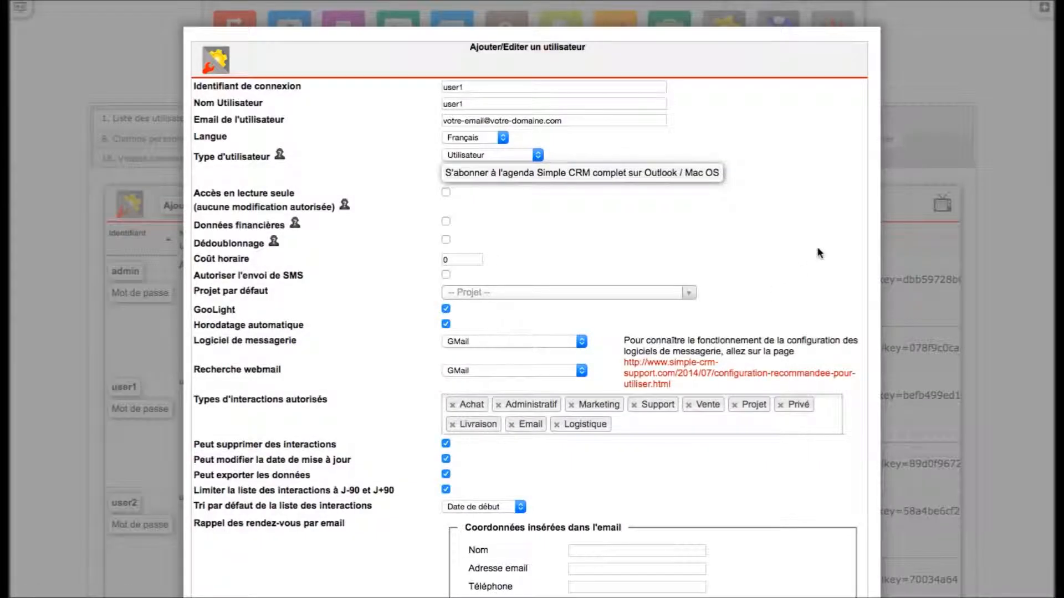
scroll(935, 309, "down", 1)
scroll(935, 310, "down", 5)
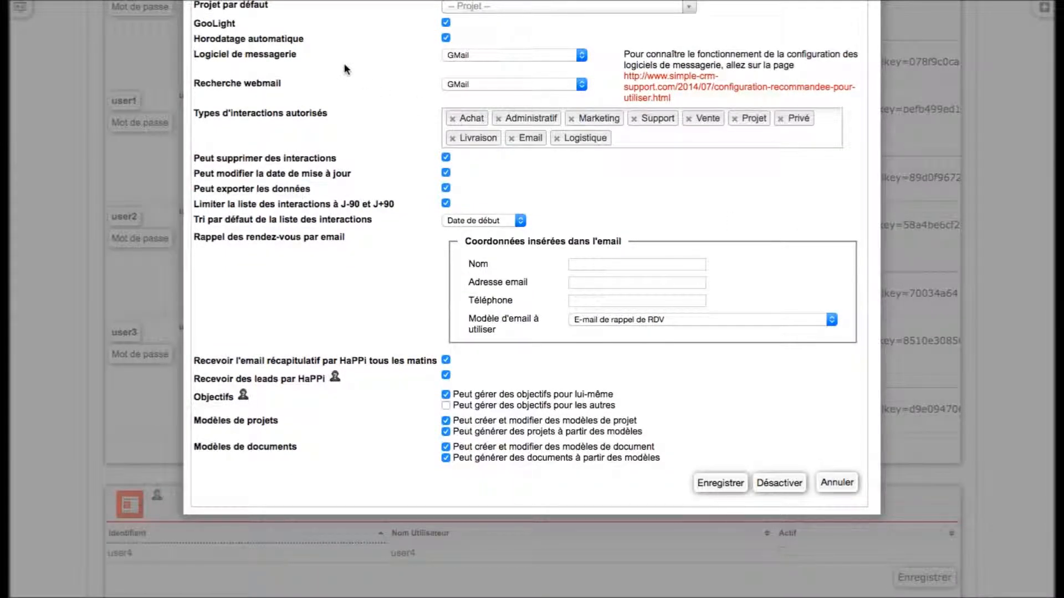
- Review the Logiciel de messagerie and Recherche webmail choices, leaving both on GMail
left_click(470, 57)
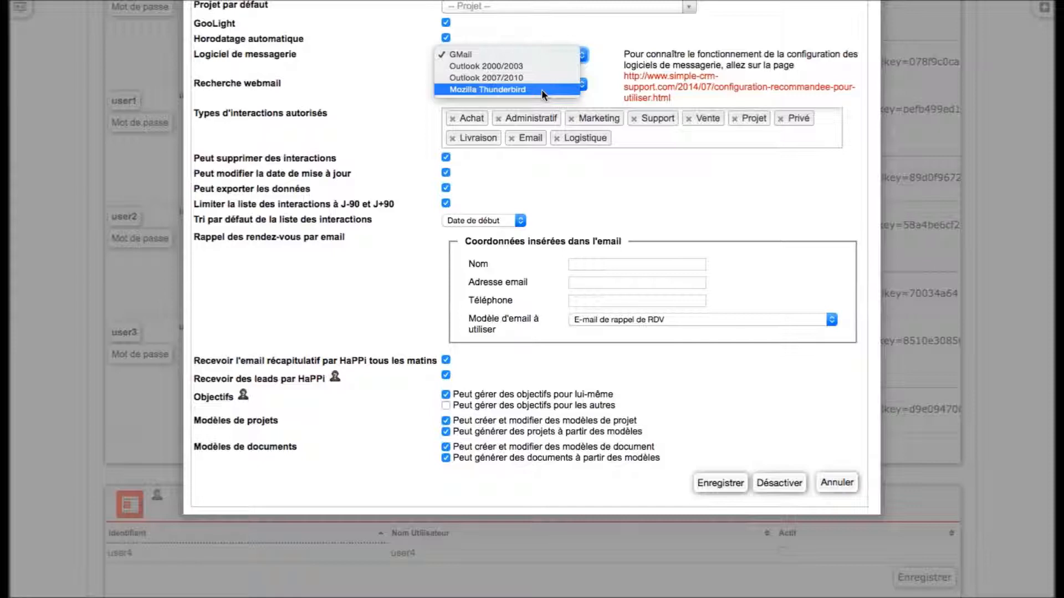
left_click(316, 73)
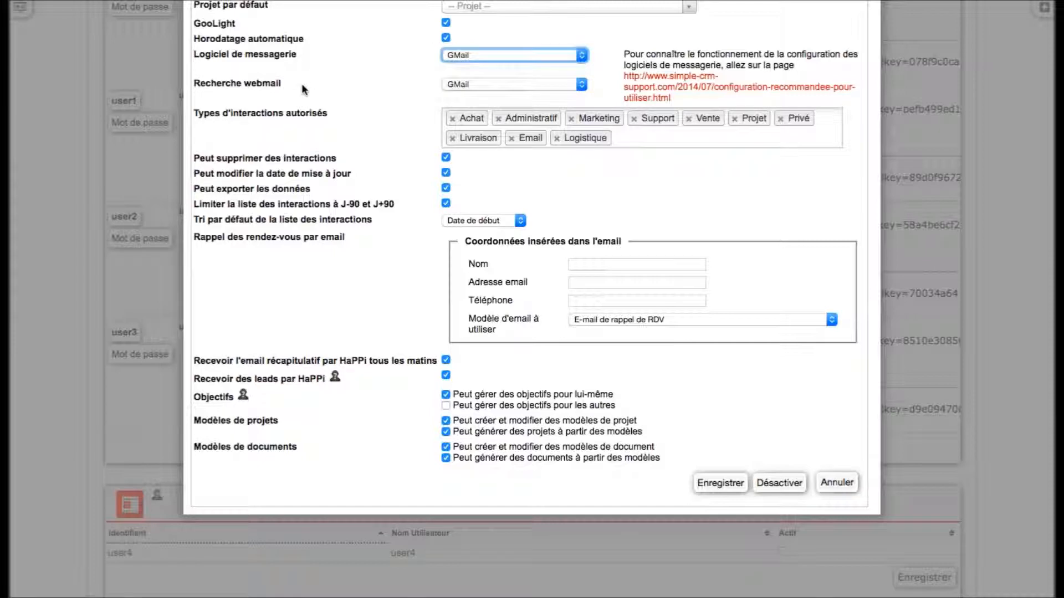
left_click(463, 84)
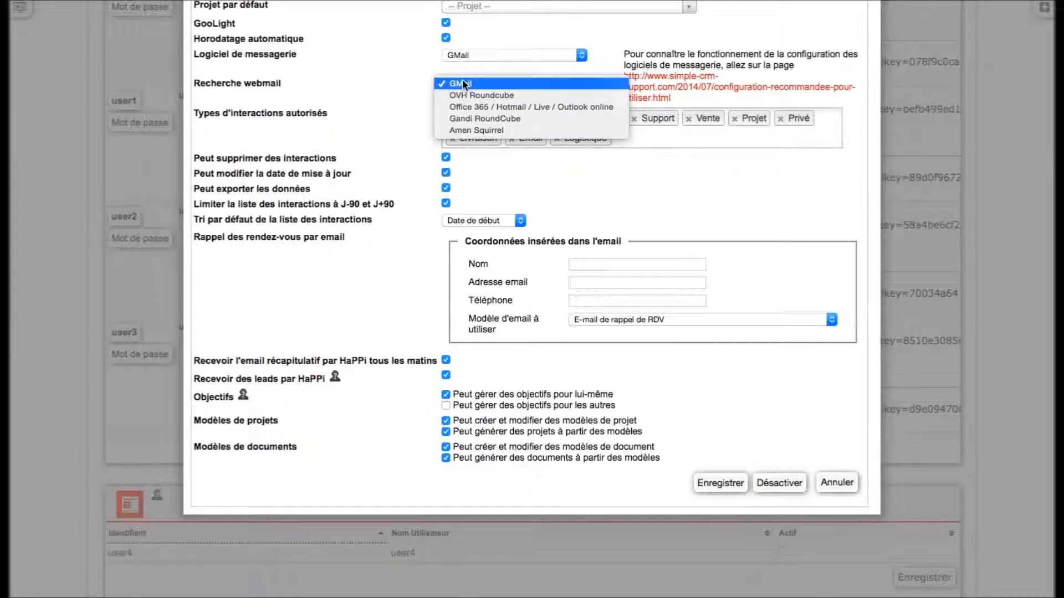
left_click(368, 103)
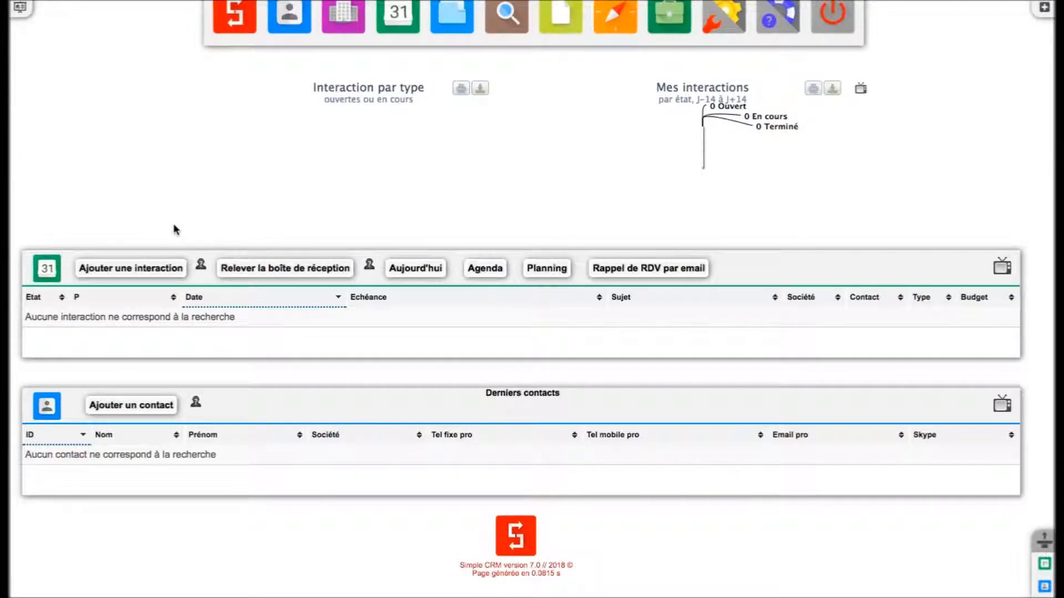
- Start a new interaction and inspect its Type list without choosing a type
left_click(154, 270)
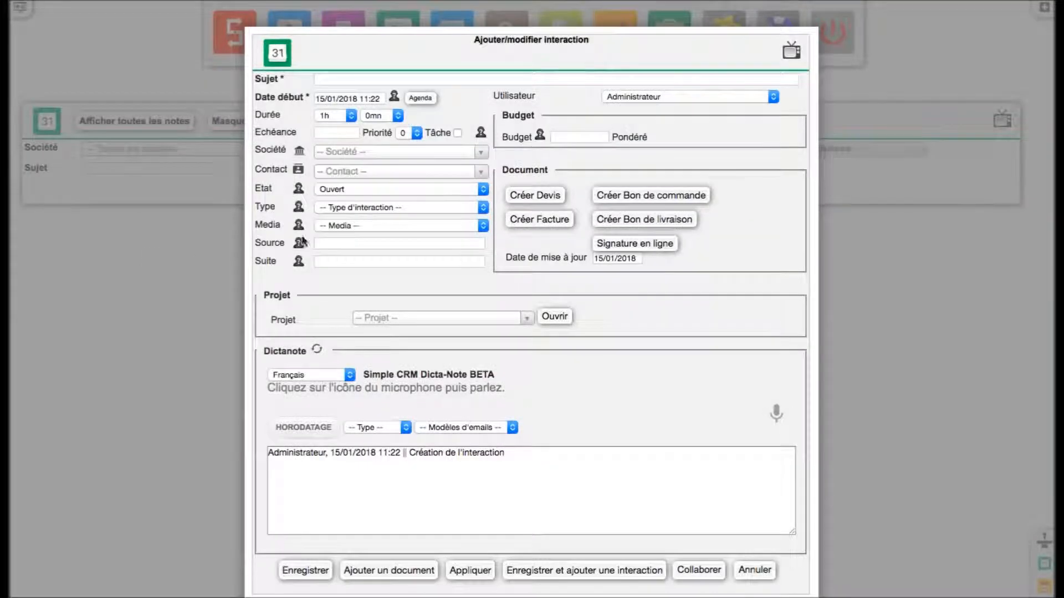
left_click(372, 206)
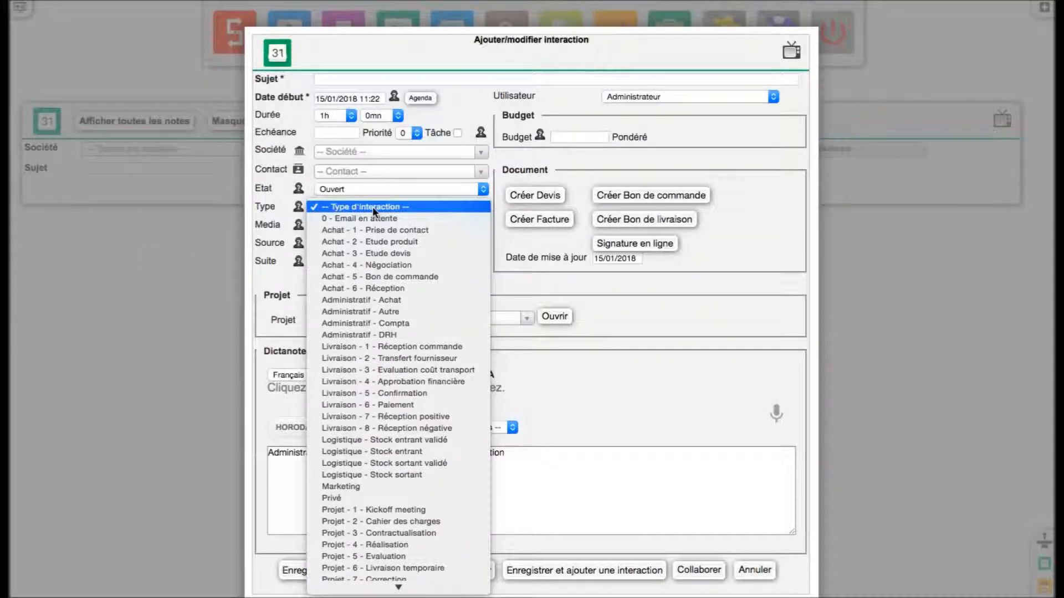
scroll(392, 367, "down", 5)
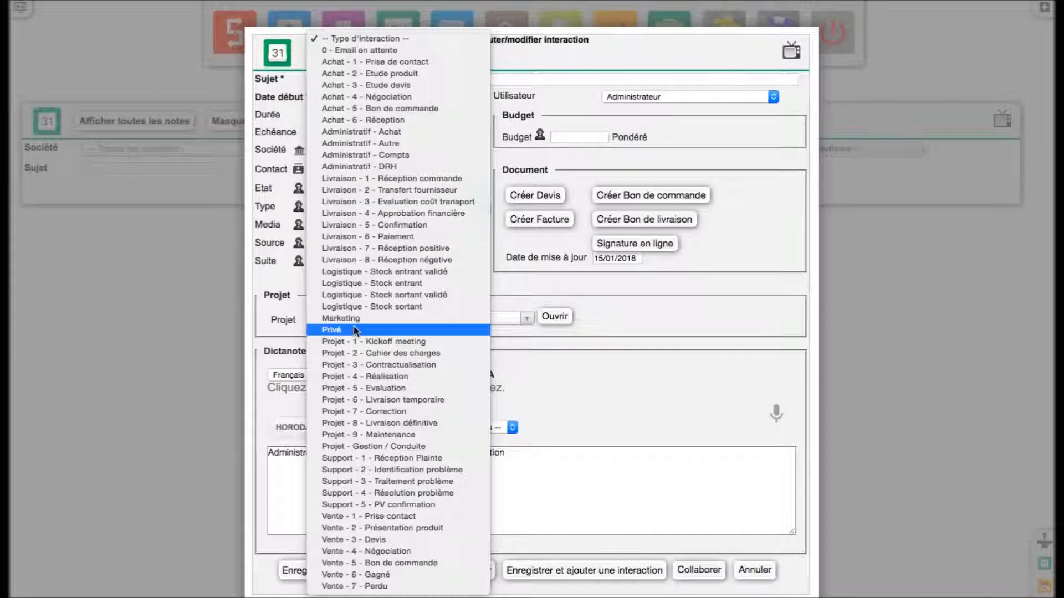
left_click(183, 3)
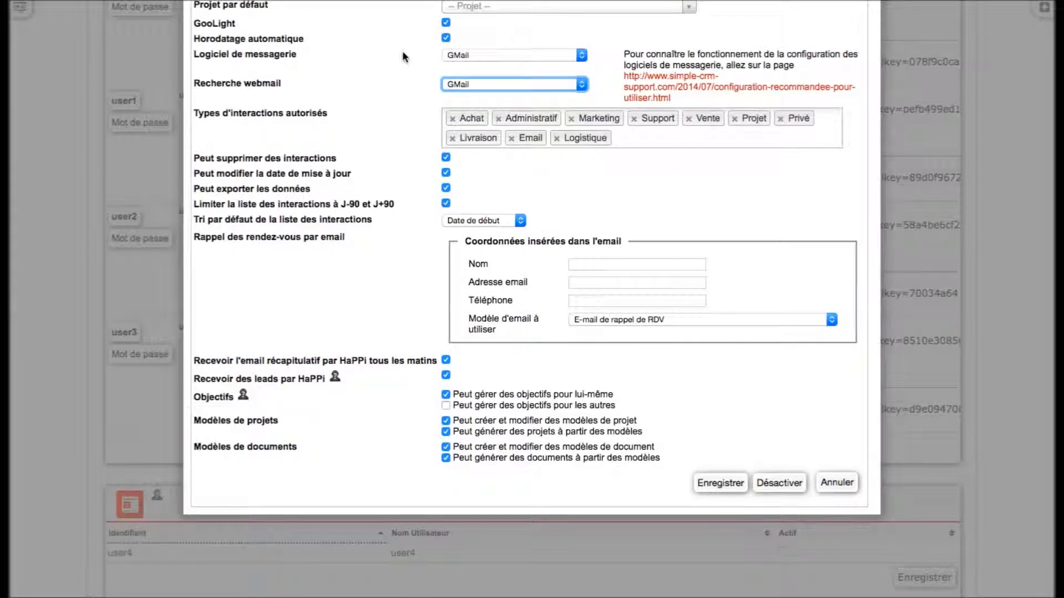
- Remove Achat, Administratif, Marketing, Support, Projet, Livraison and Logistique, then add HaPPi
left_click(452, 119)
left_click(452, 119)
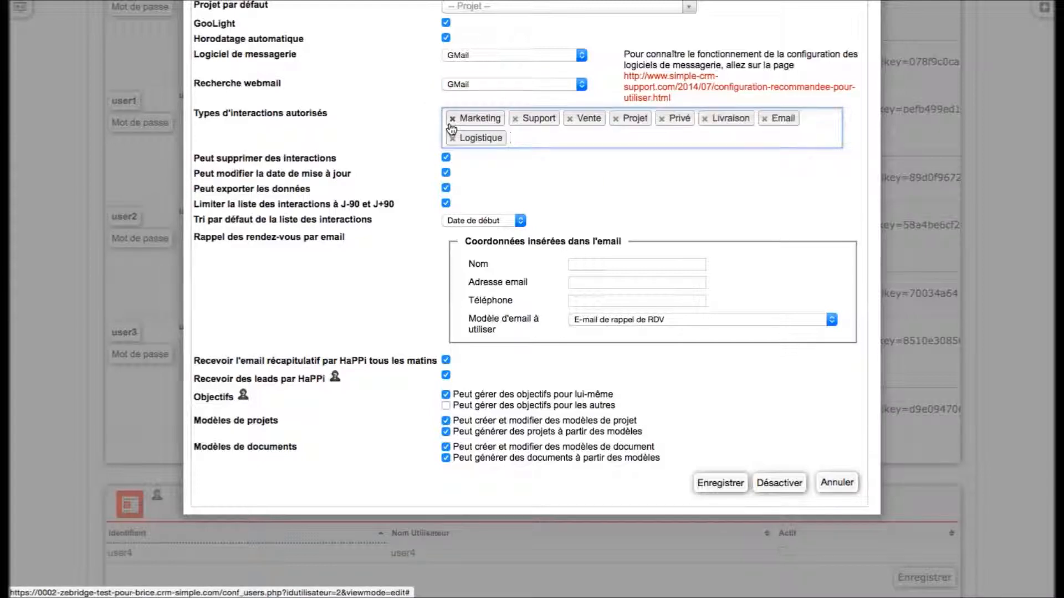
left_click(452, 119)
left_click(452, 119)
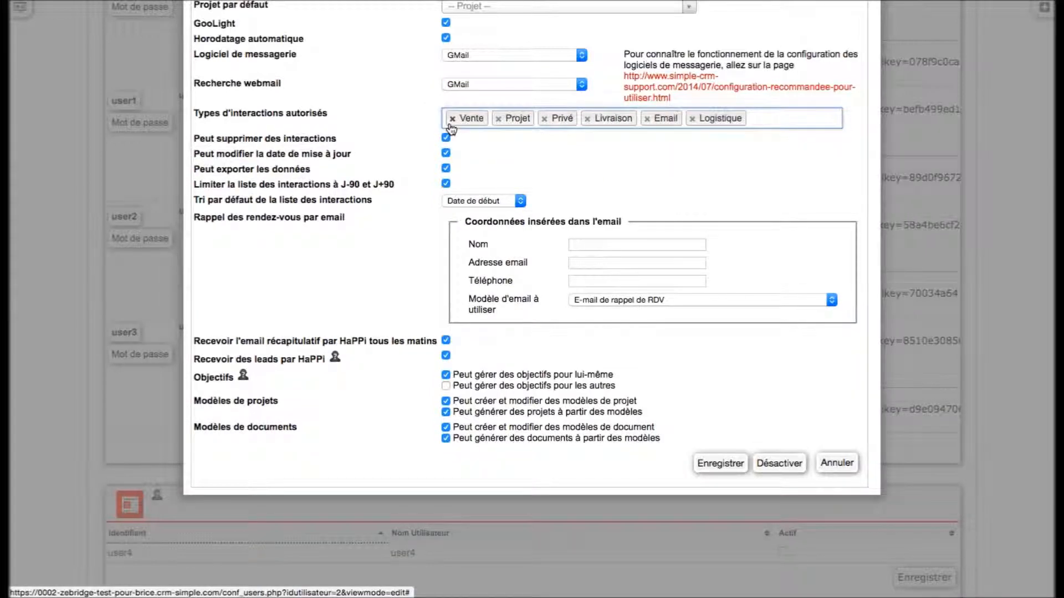
left_click(498, 119)
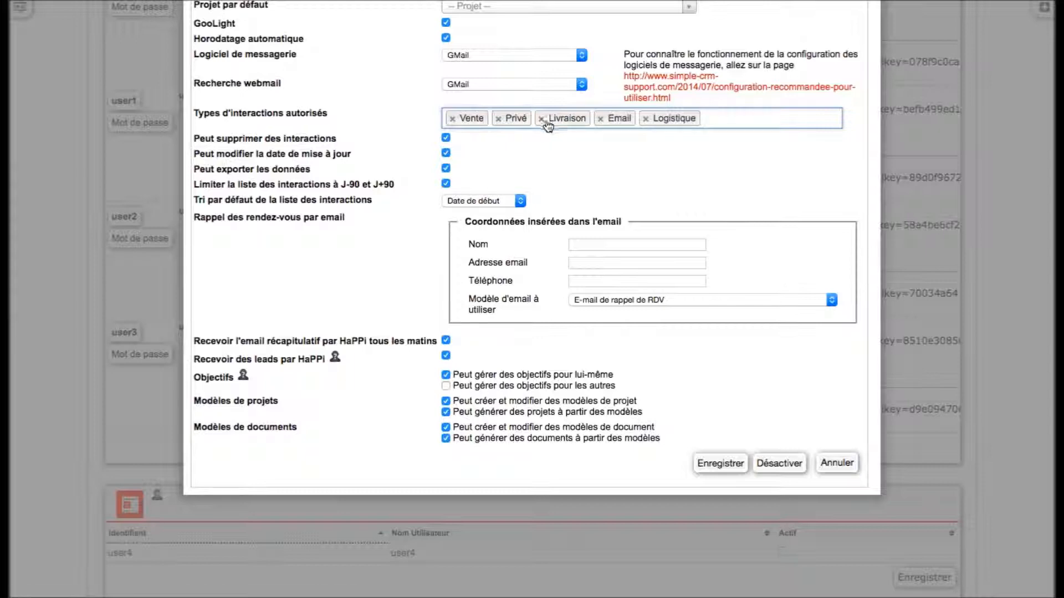
left_click(541, 119)
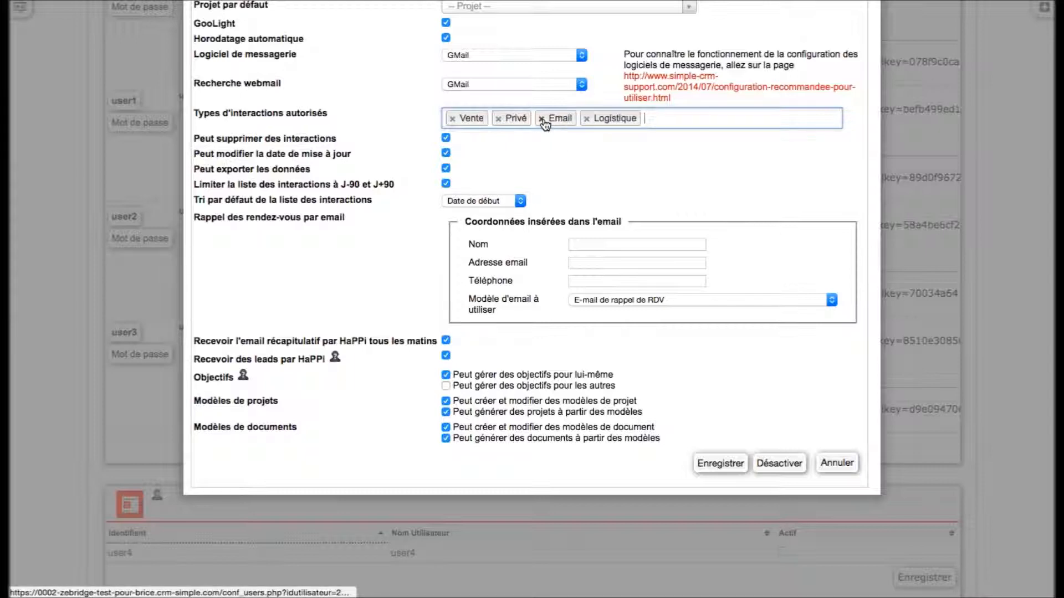
left_click(586, 119)
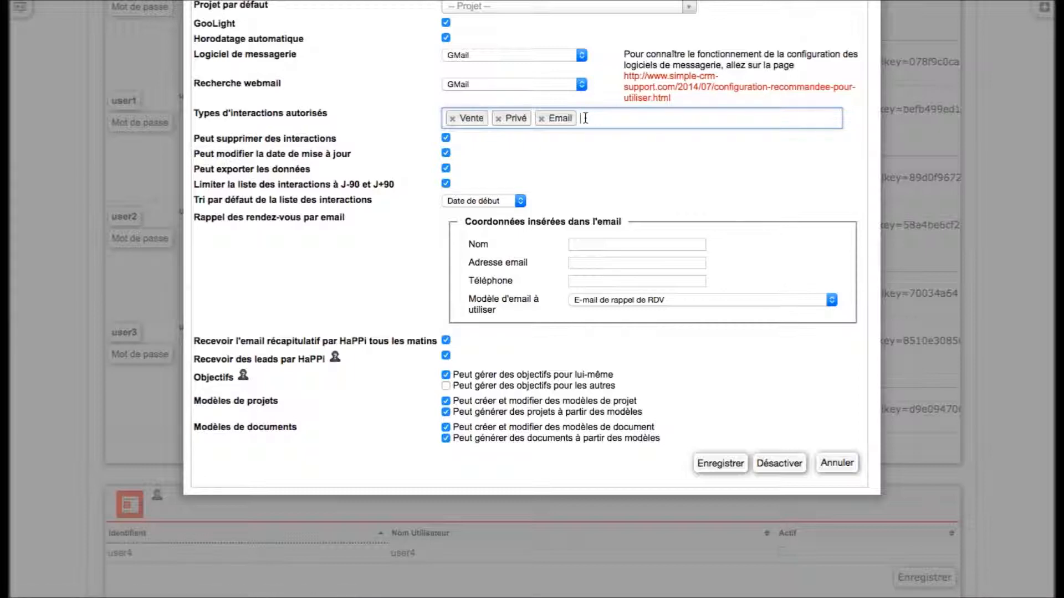
type("Happ")
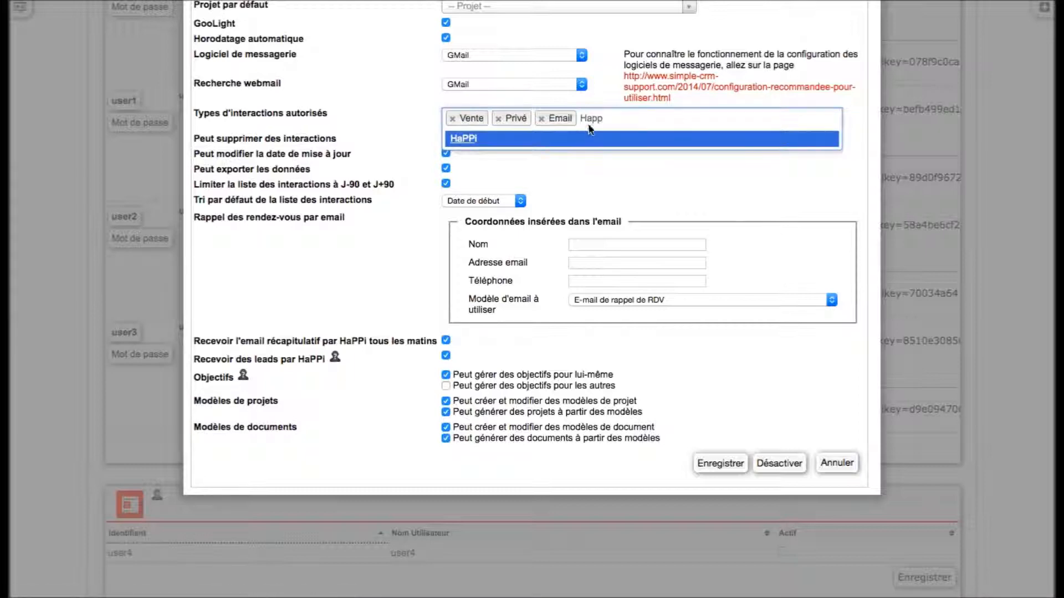
left_click(591, 144)
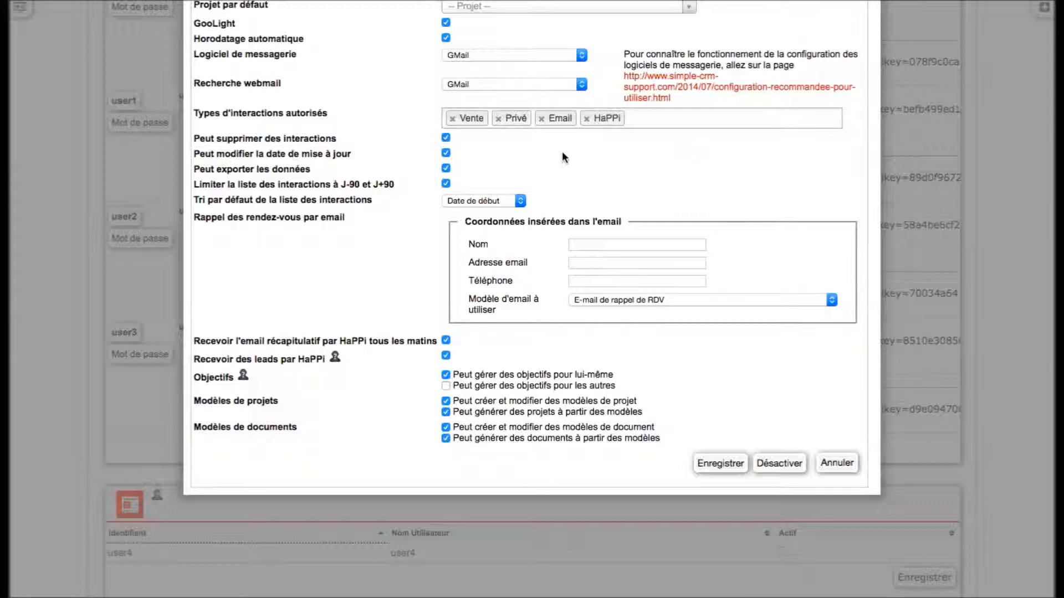
- Stop user1 from deleting interactions and set the update date to 09/01/2018
left_click(446, 137)
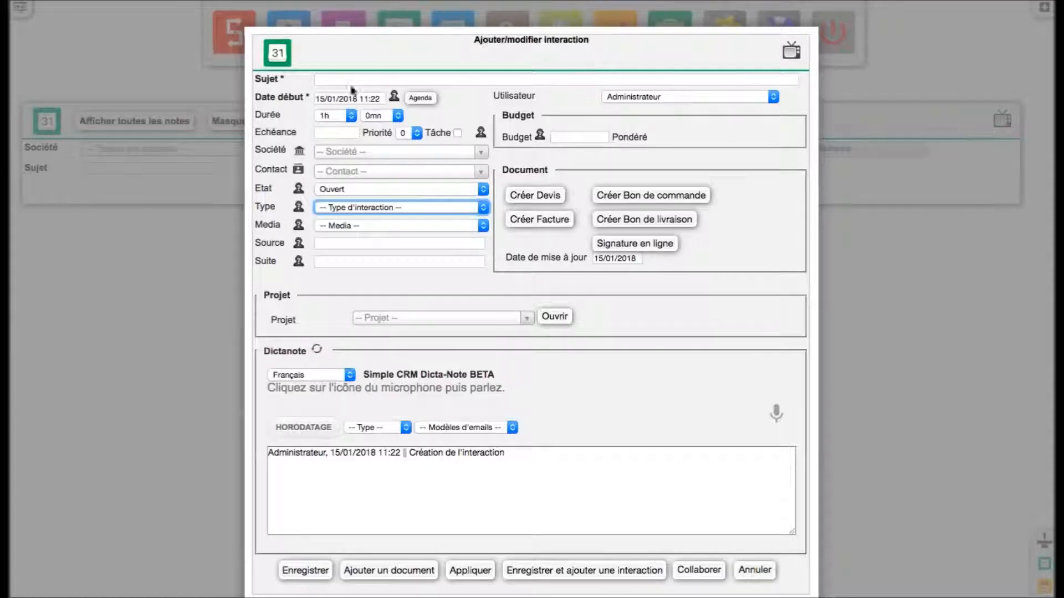
left_click(619, 260)
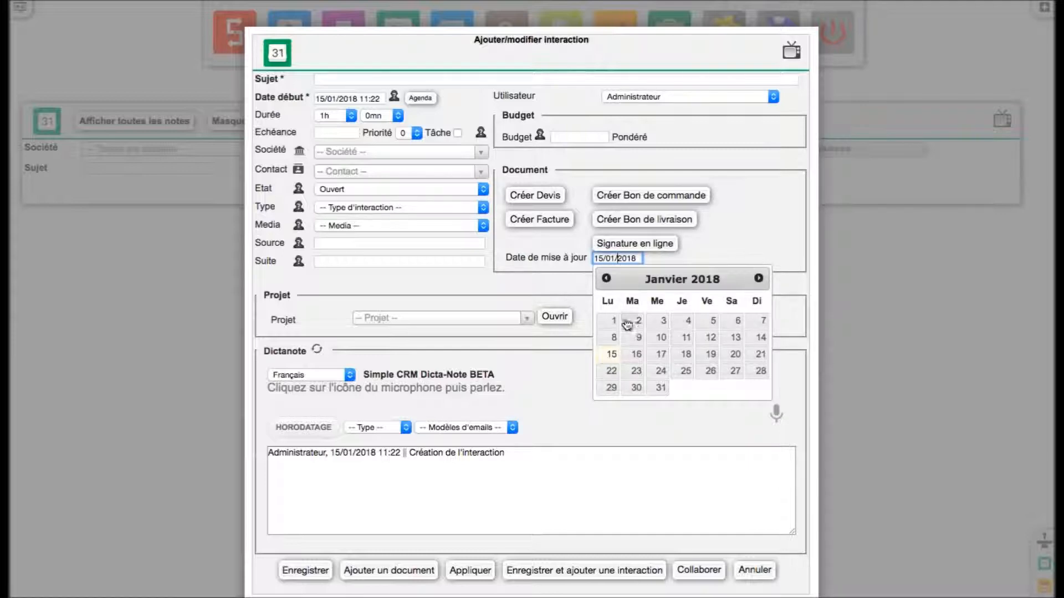
left_click(633, 339)
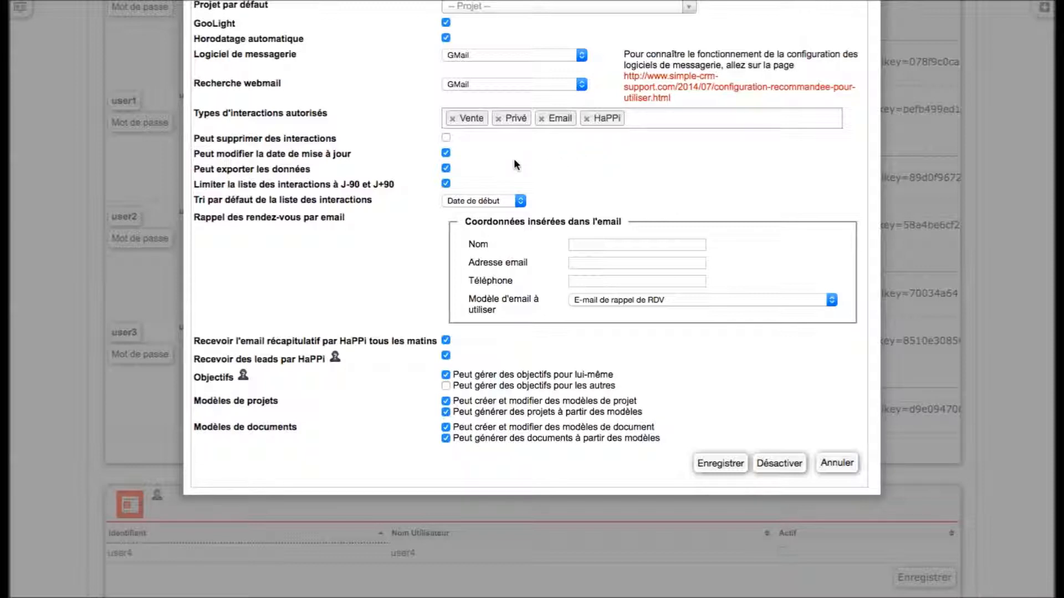
- Uncheck 'Peut exporter les données' and keep 'Date de début' as the default sort
left_click(446, 167)
left_click(464, 201)
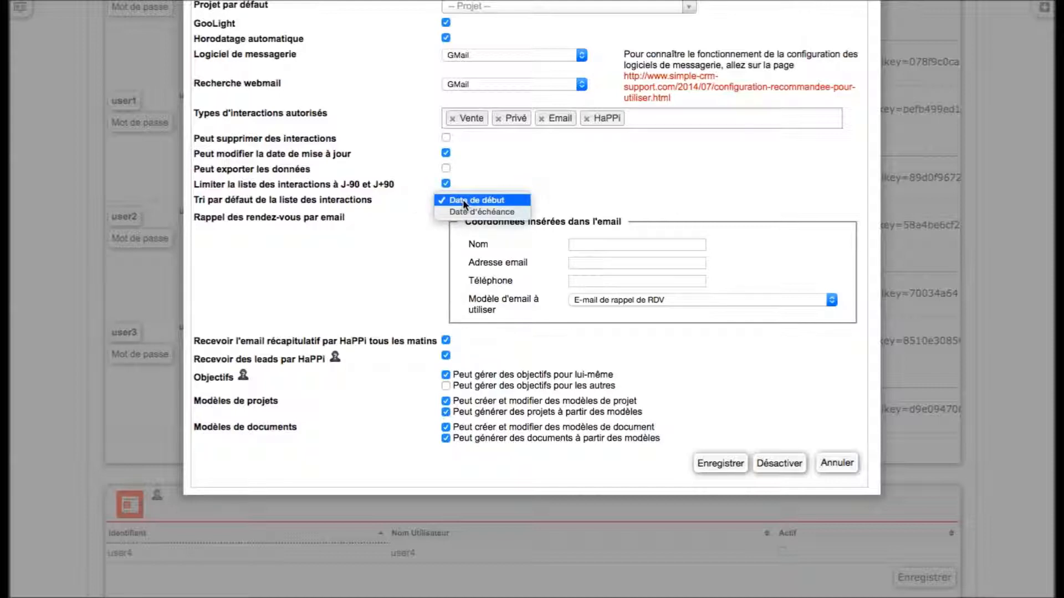
left_click(480, 201)
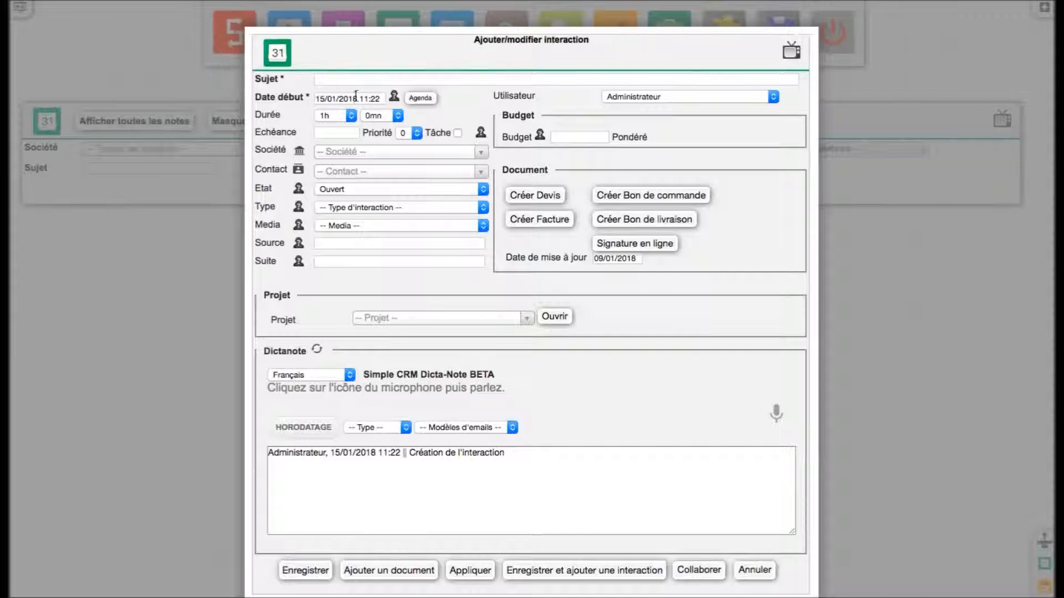
- Create and save an interaction with subject 'test' due 16 January 2018
left_click(373, 79)
type("test")
left_click(336, 133)
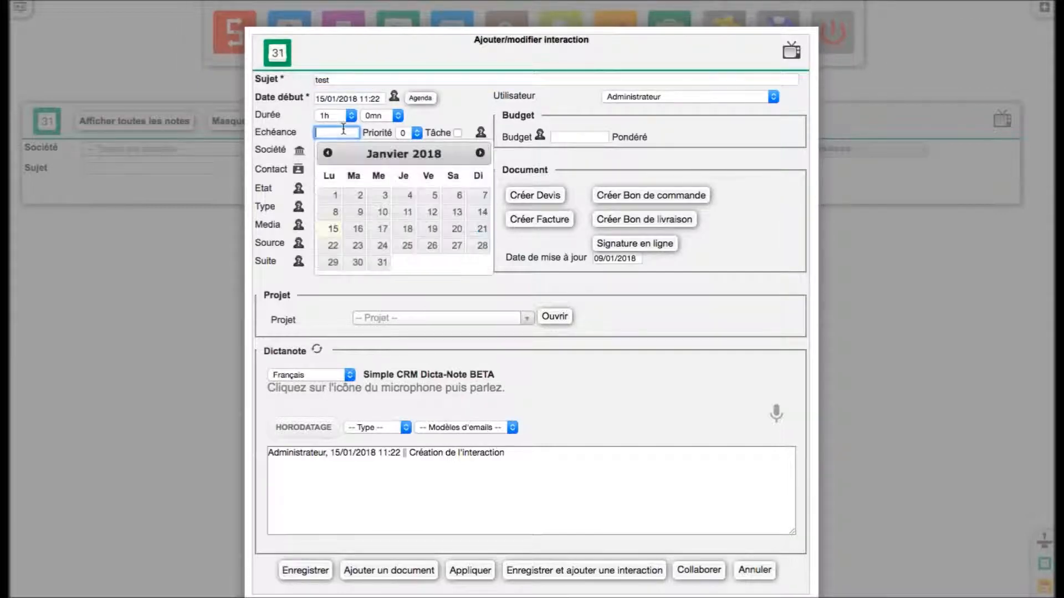
left_click(359, 229)
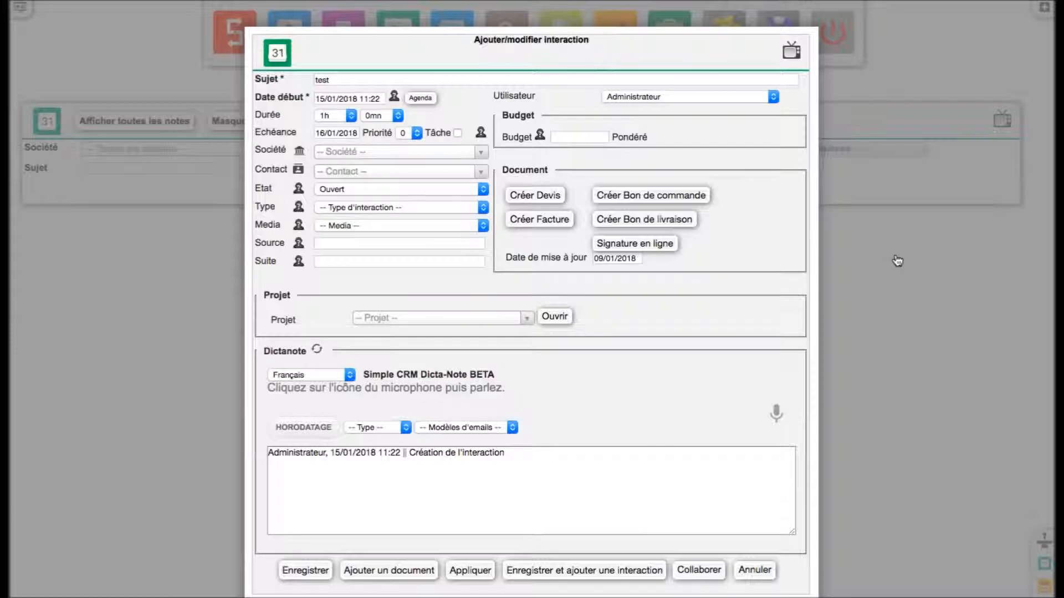
scroll(957, 280, "down", 3)
left_click(306, 468)
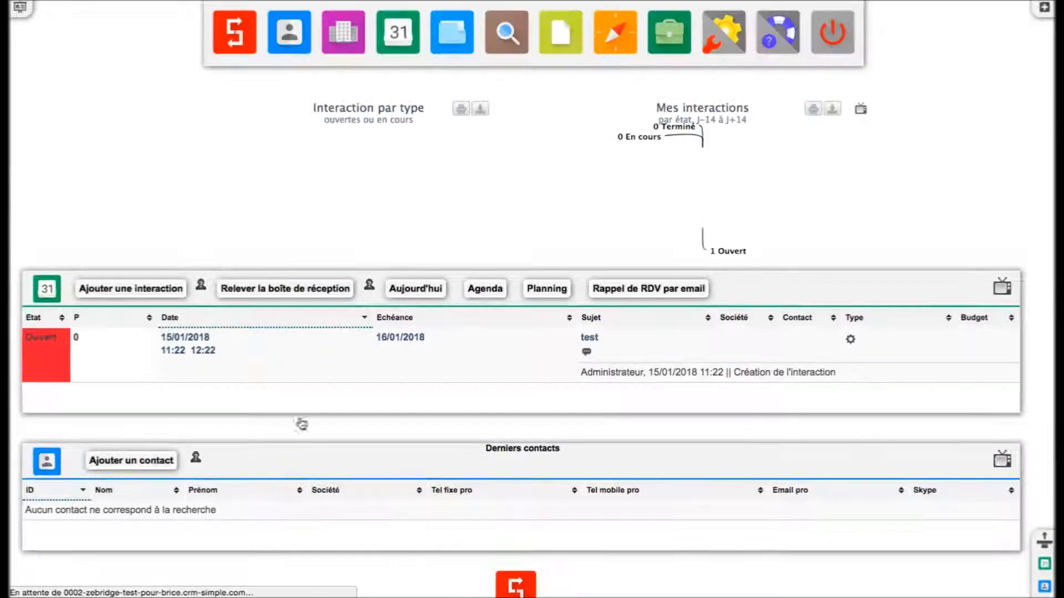
- Sort the interactions list by subject, due date, date, user and priority, ending newest first
left_click(403, 35)
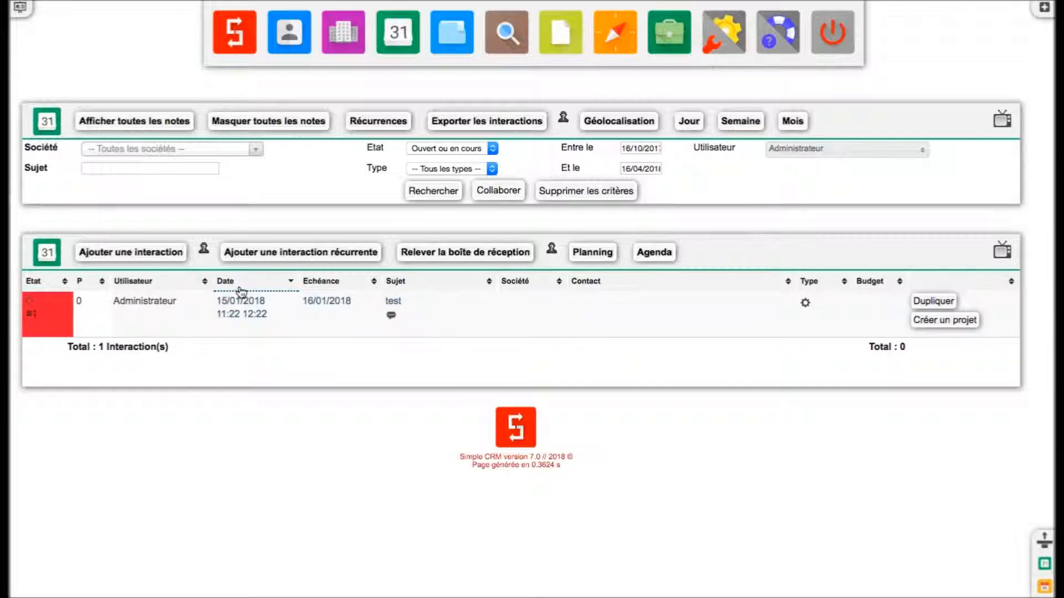
left_click(424, 291)
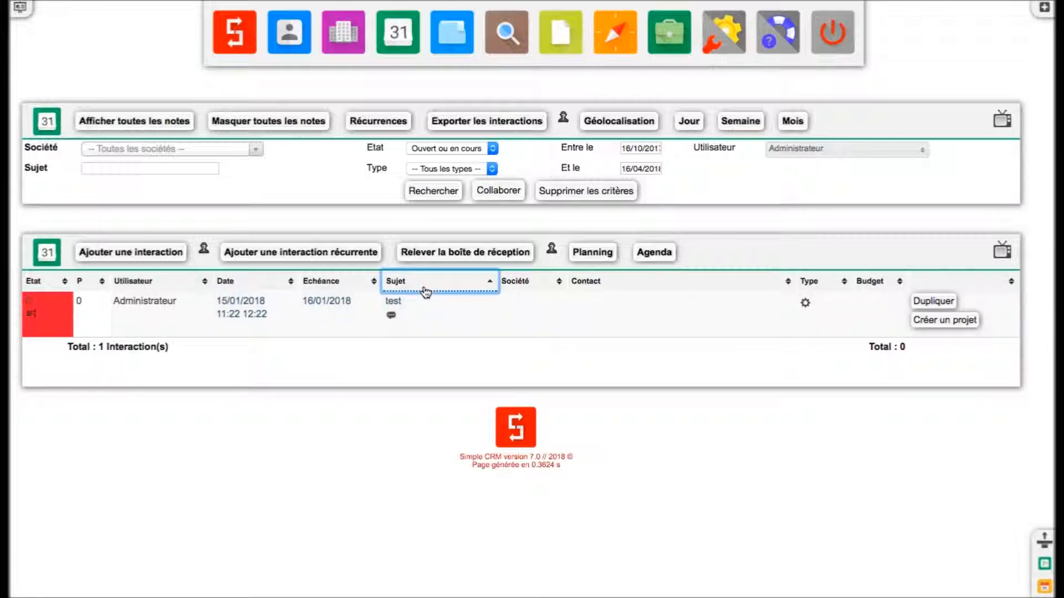
left_click(337, 290)
left_click(247, 289)
left_click(176, 289)
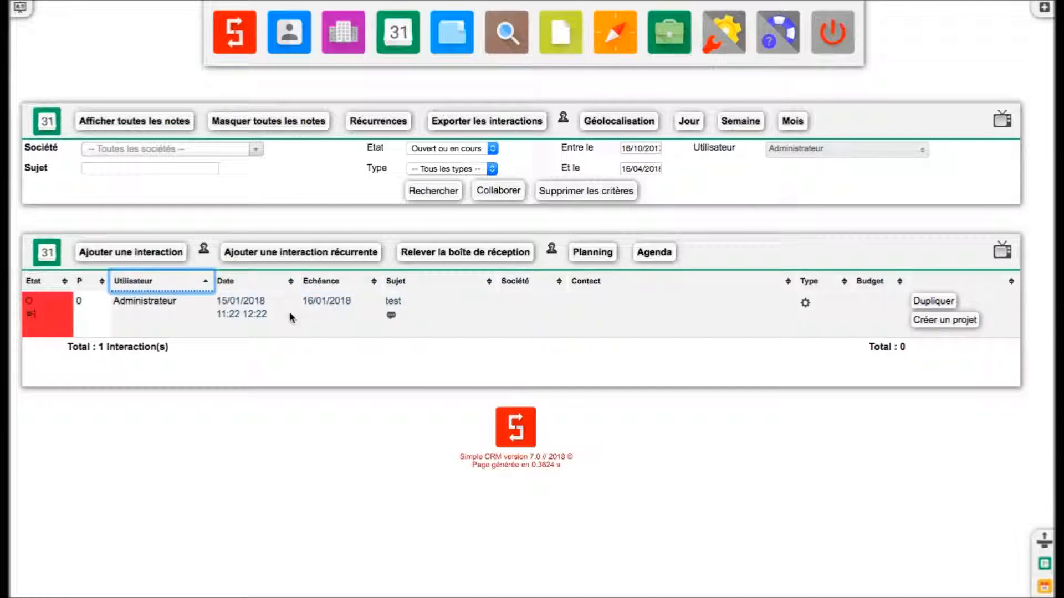
left_click(87, 290)
left_click(183, 284)
left_click(242, 284)
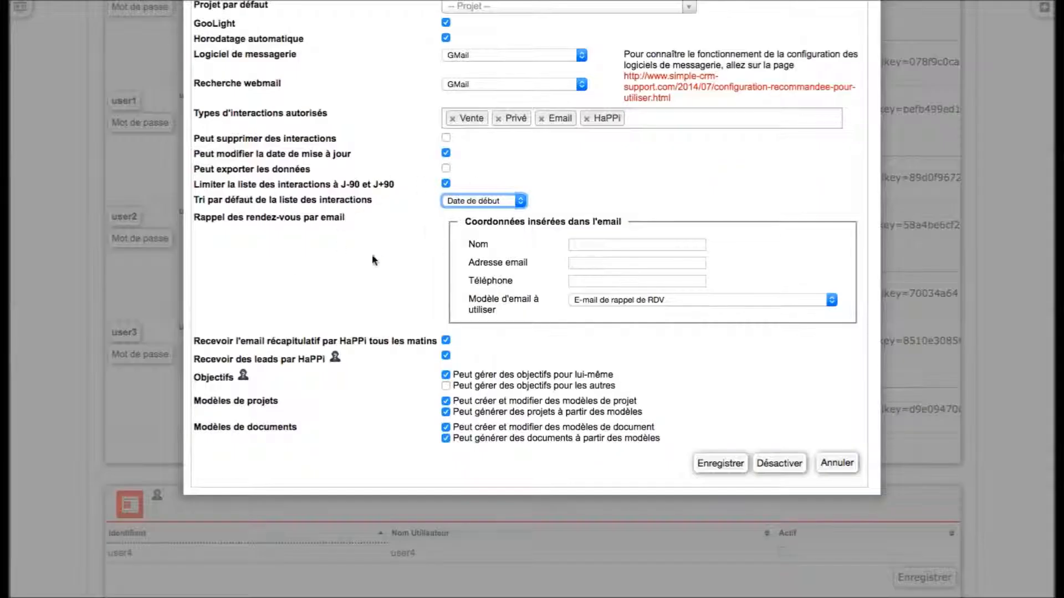
- Enter the reminder contact's name, e-mail and phone, keeping the 'E-mail de rappel de RDV' template
left_click(349, 236)
left_click(589, 245)
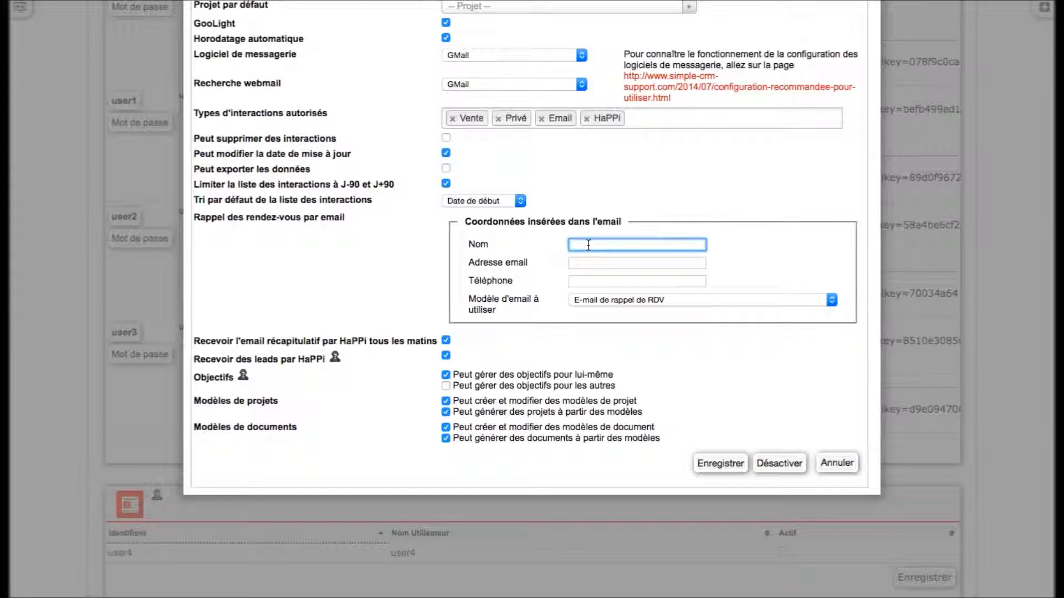
key("Tab")
type("qhuzfmqhz")
key("Tab")
type("eruhgqmrhgqmrhu")
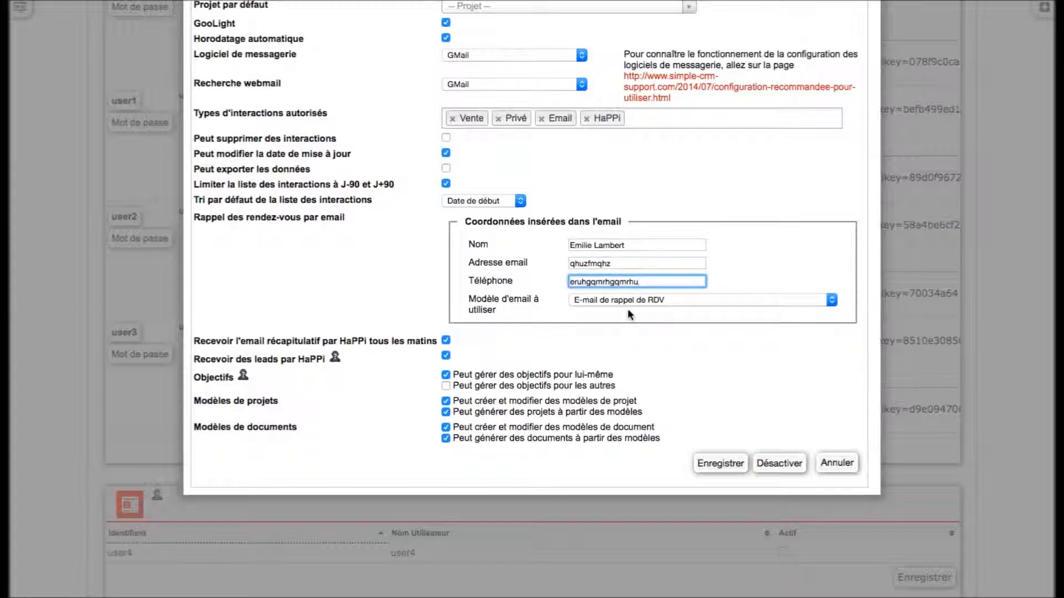
left_click(640, 295)
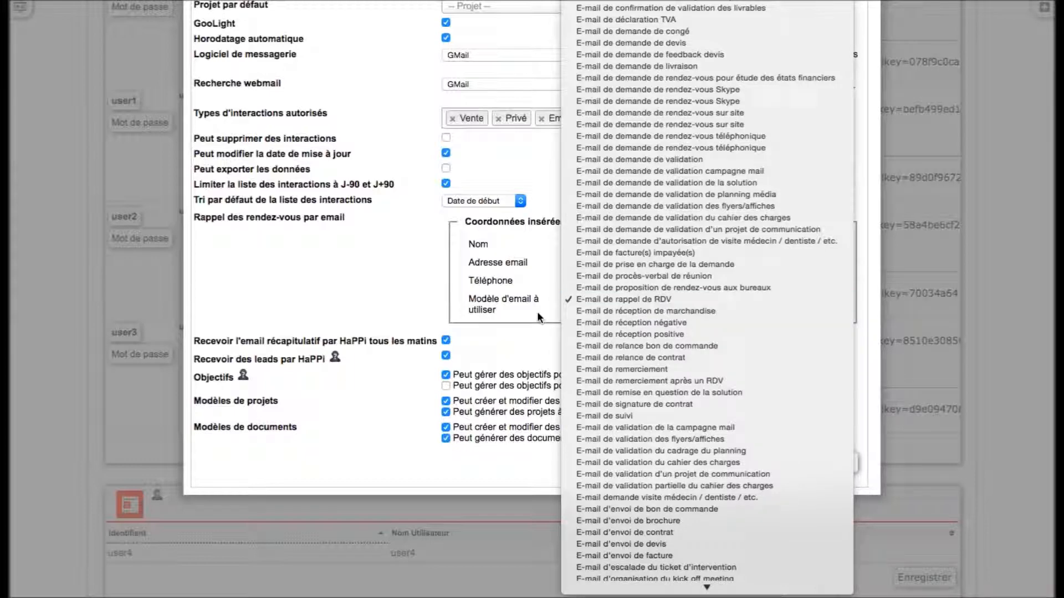
left_click(498, 306)
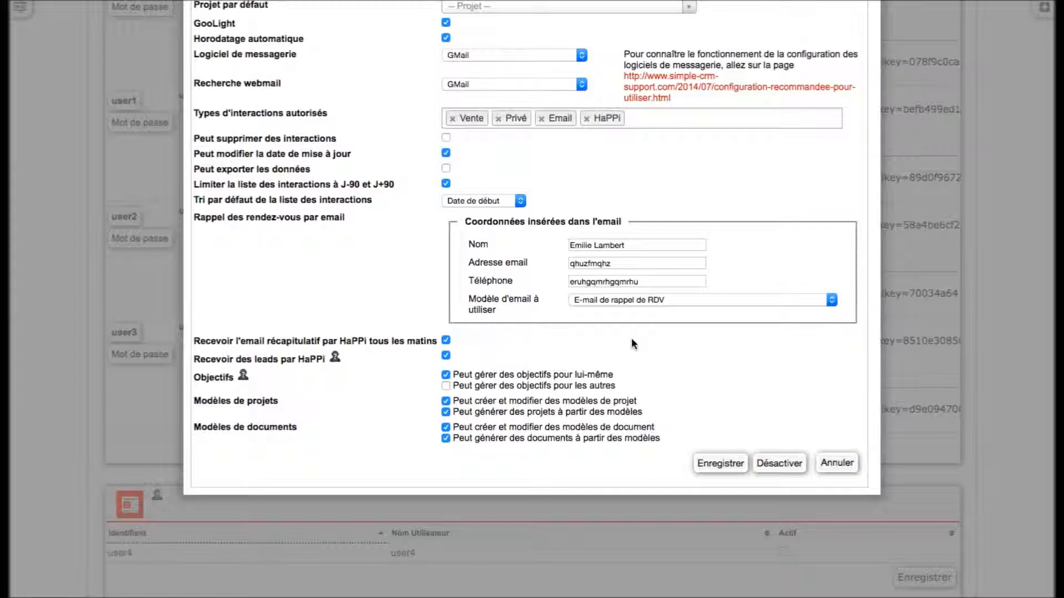
- Turn off managing own goals, allow managing goals for others, and revoke document-template editing
scroll(909, 307, "up", 5)
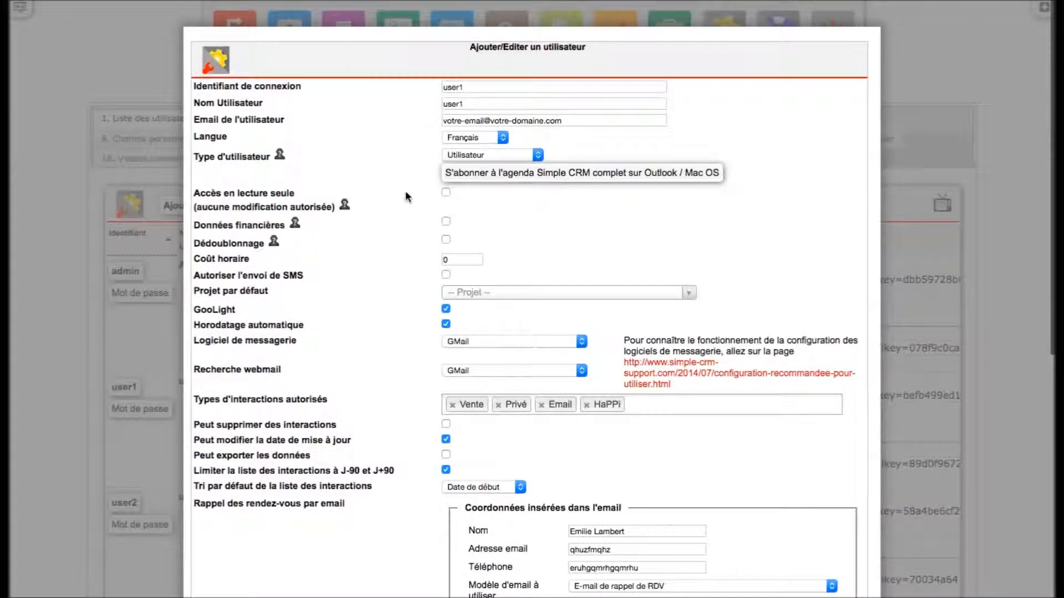
scroll(930, 362, "down", 6)
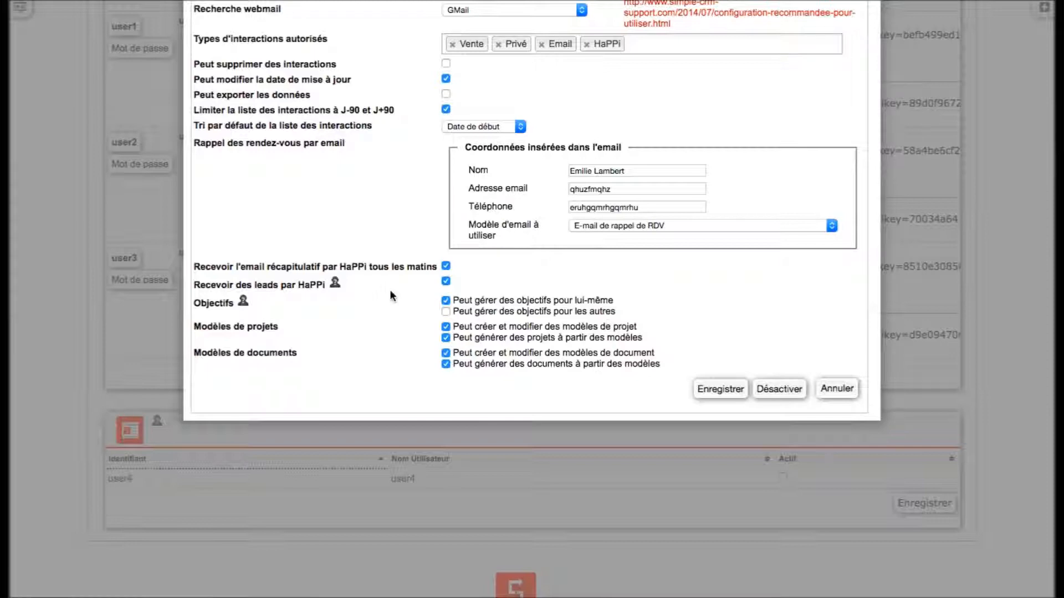
left_click(445, 300)
left_click(445, 313)
left_click(447, 353)
scroll(972, 316, "up", 10)
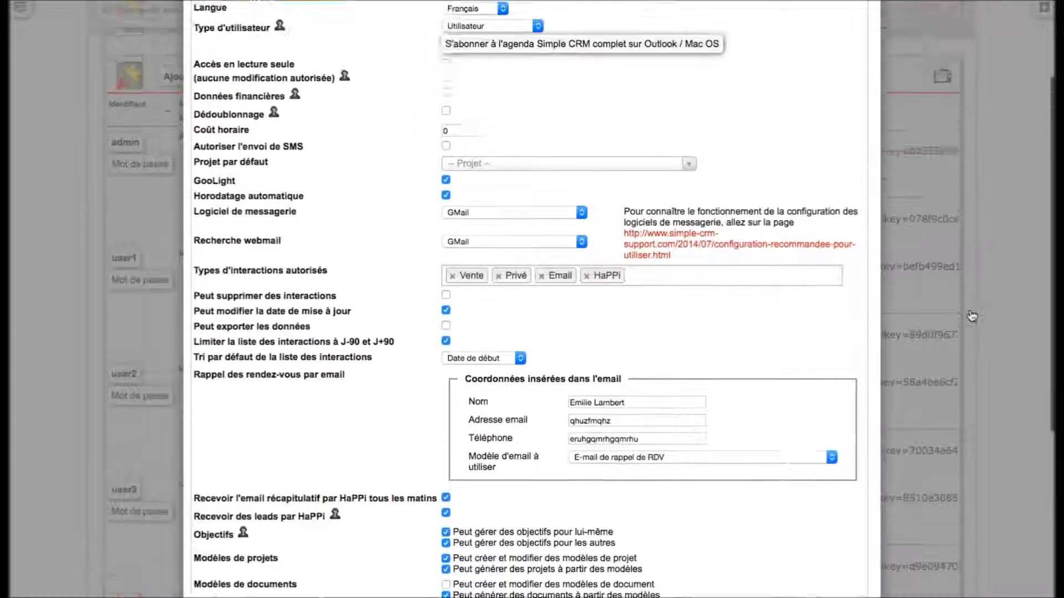
scroll(972, 316, "up", 1)
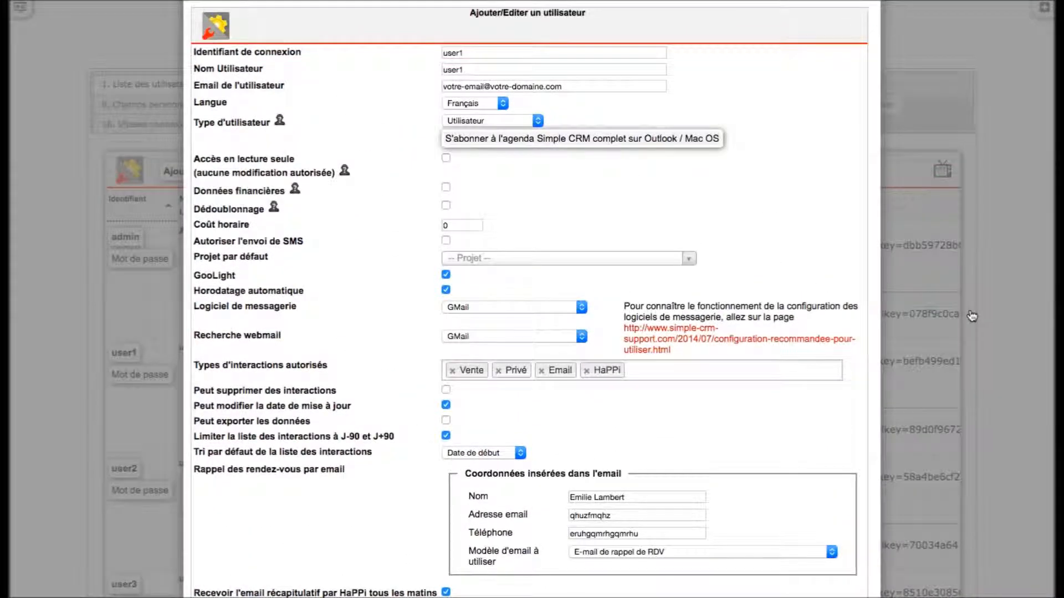